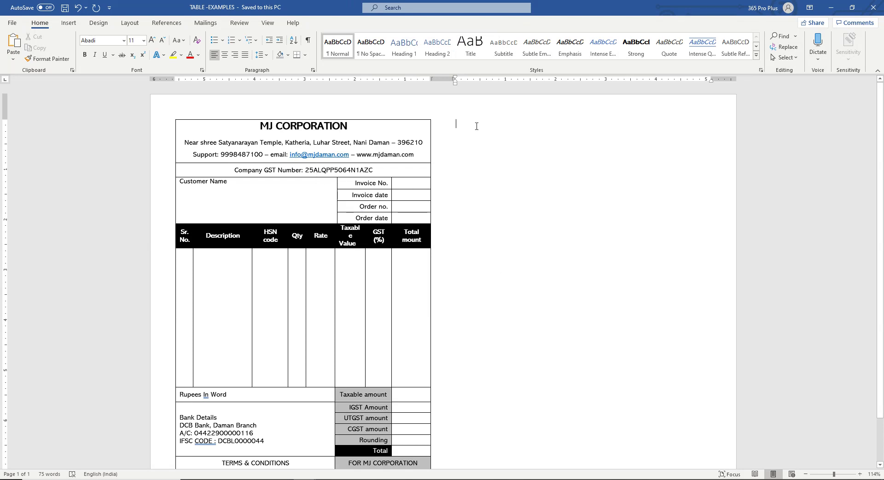
- Insert a table with one column and two rows in the blank page column beside the sample invoice
click(170, 150)
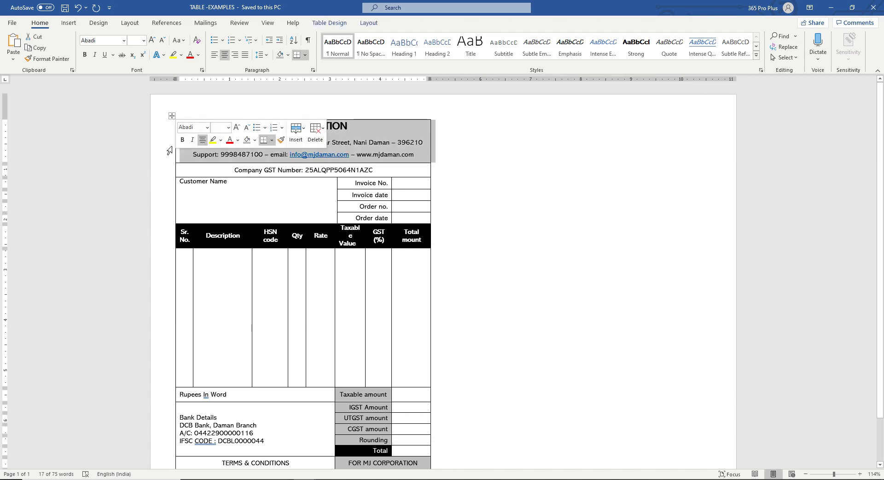
click(483, 144)
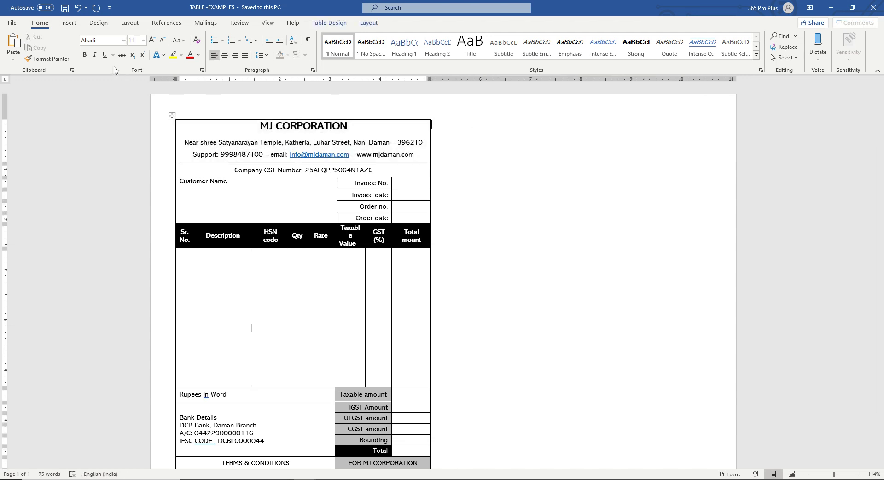
click(68, 23)
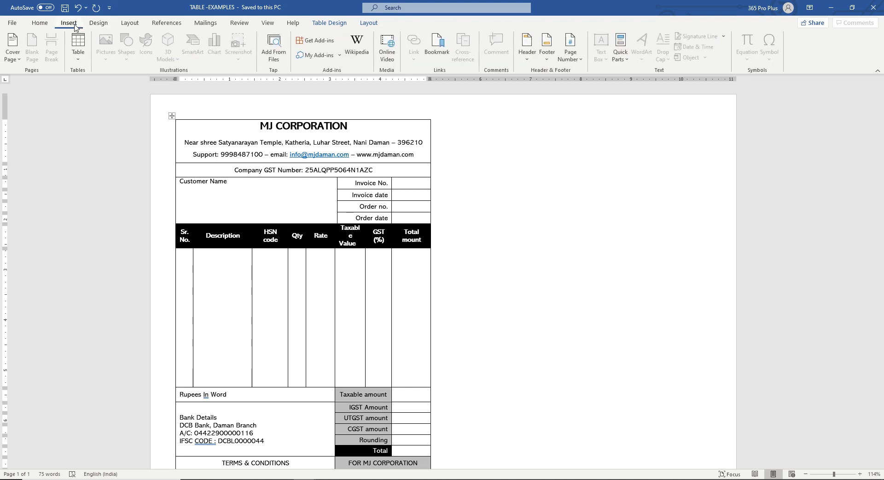
click(78, 60)
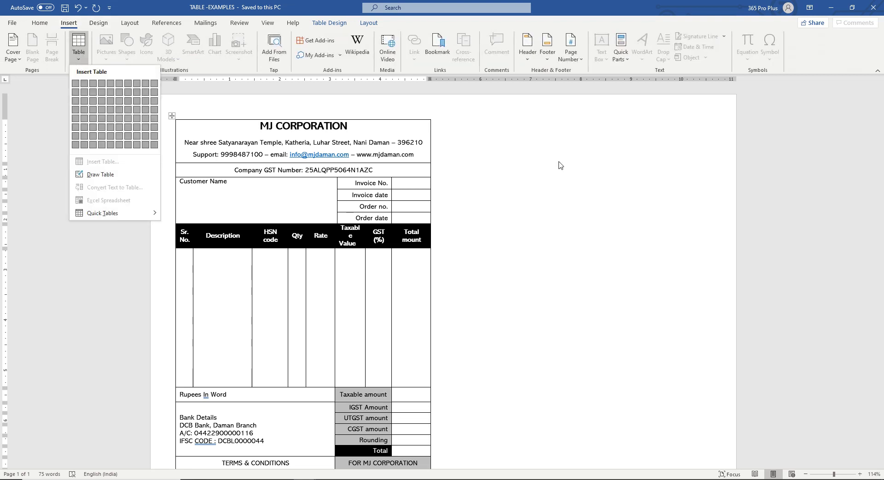
click(528, 158)
click(576, 131)
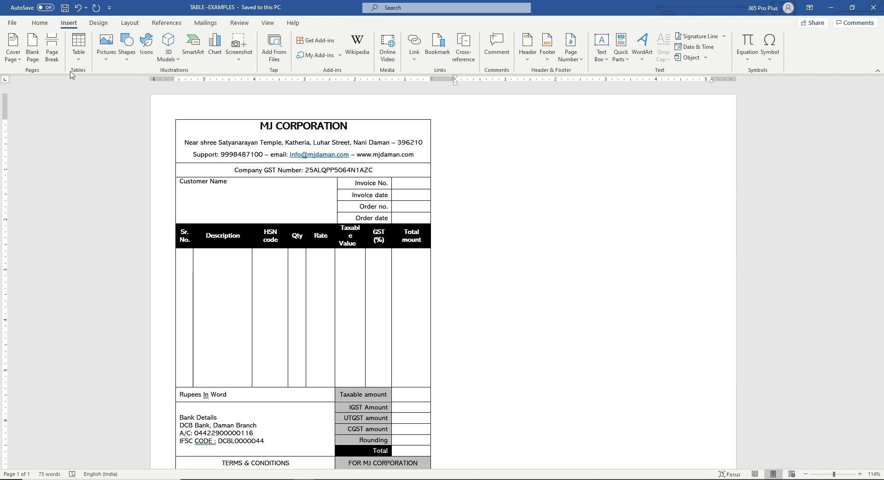
click(79, 51)
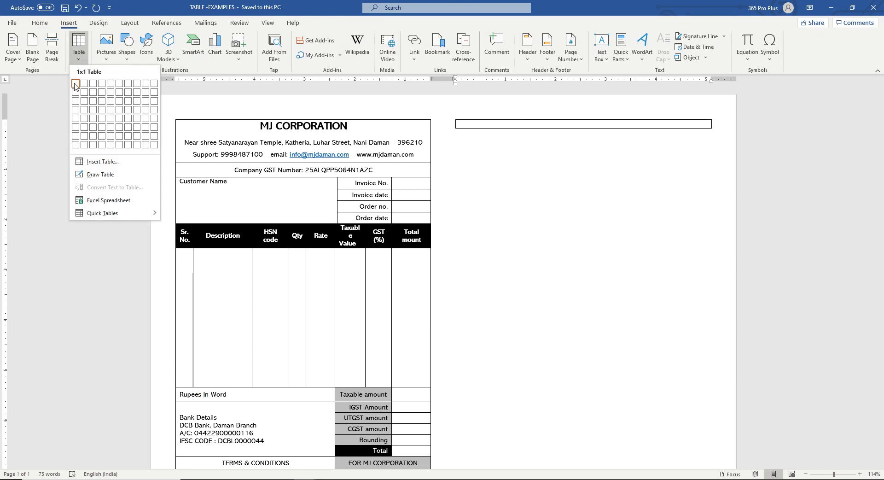
click(76, 88)
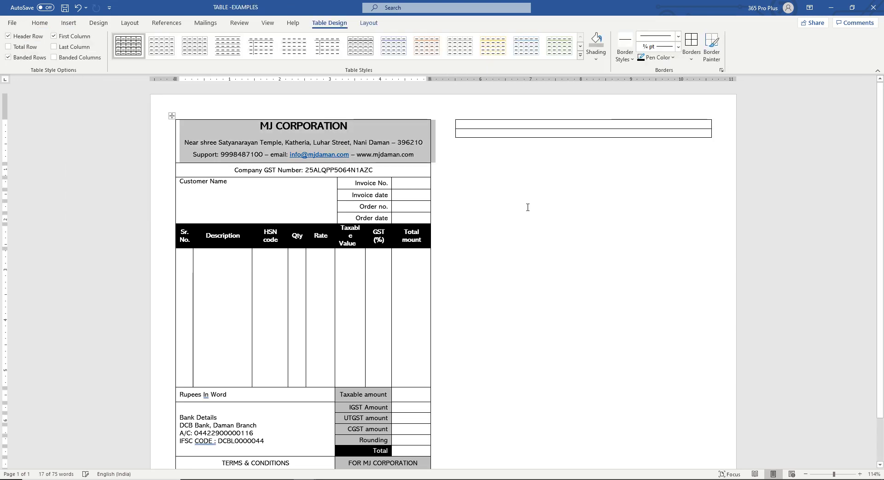
- Copy the MJ CORPORATION heading with its address and support lines from the sample invoice into the new table's first row
drag(258, 127, 414, 154)
key(ctrl+c)
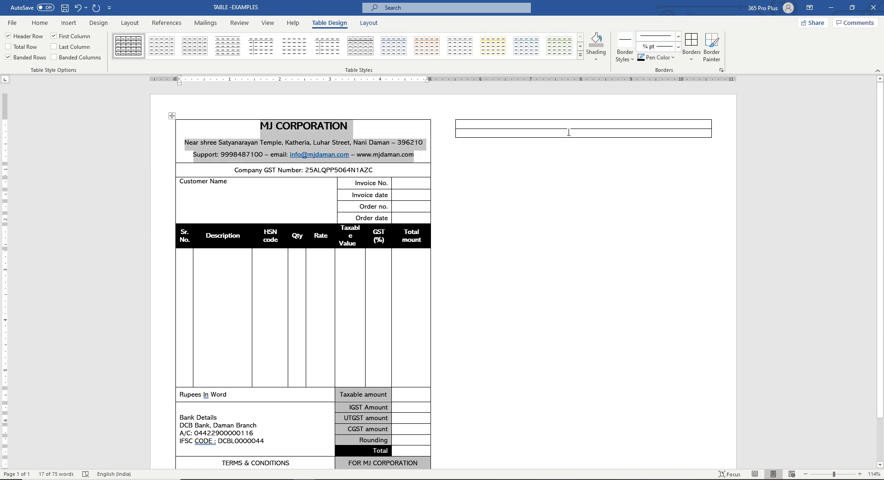
click(568, 124)
key(ctrl+v)
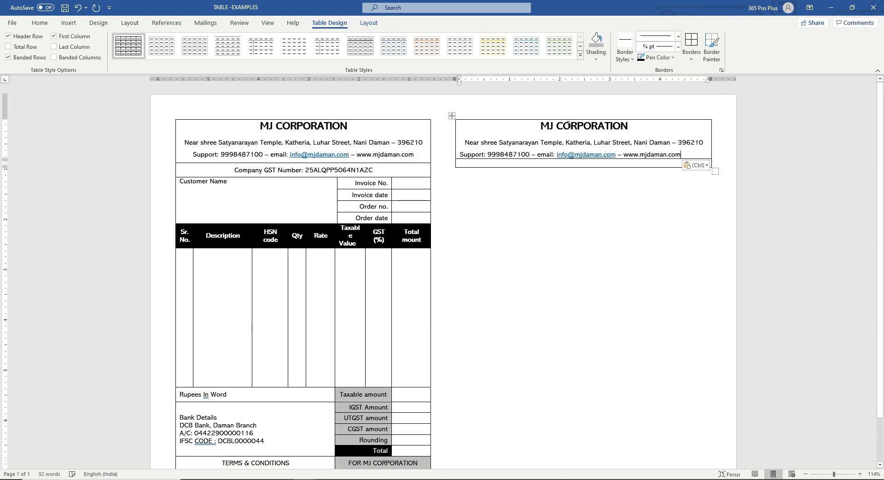
- Copy the company GST number line into the new table's second row and add a third row below it
drag(234, 169, 373, 170)
key(ctrl+c)
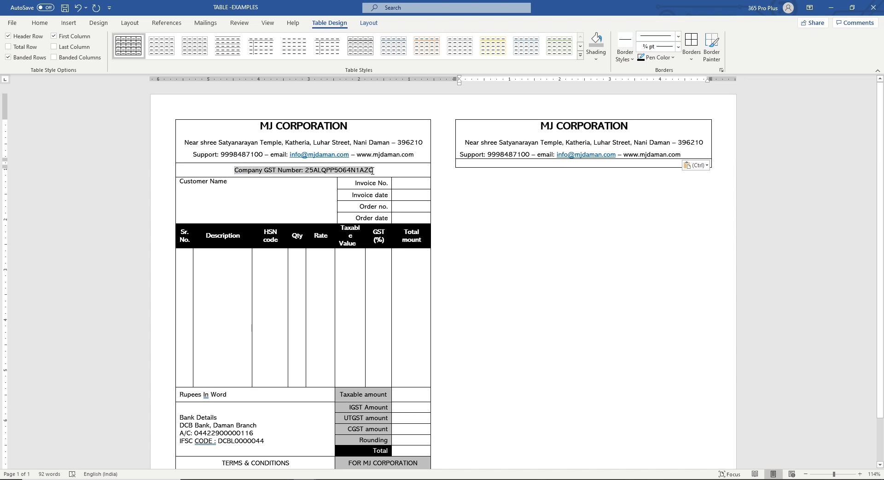
click(569, 164)
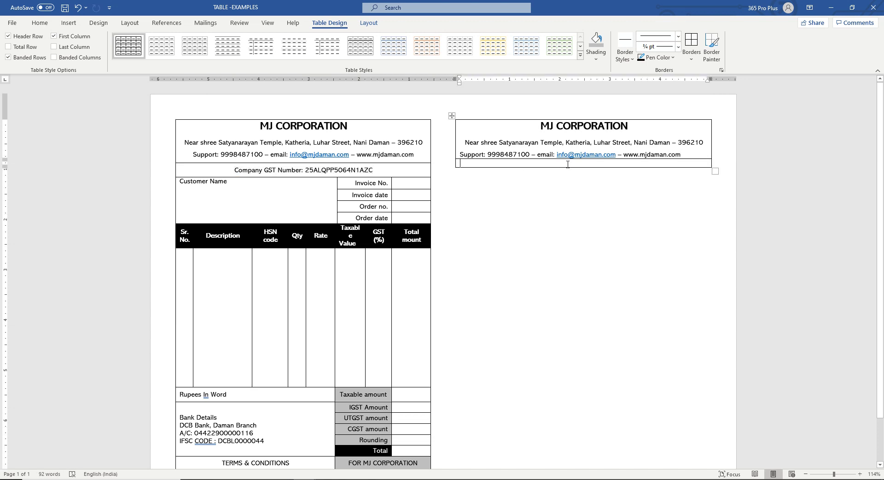
key(ctrl+v)
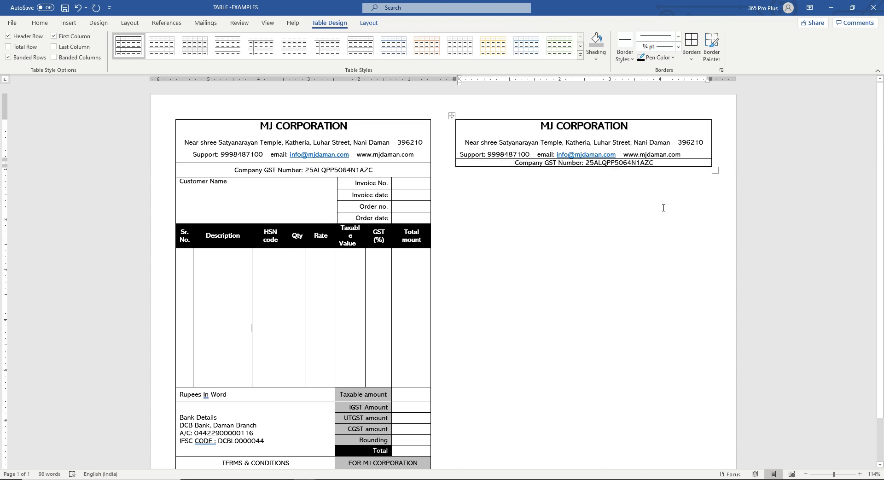
key(Tab)
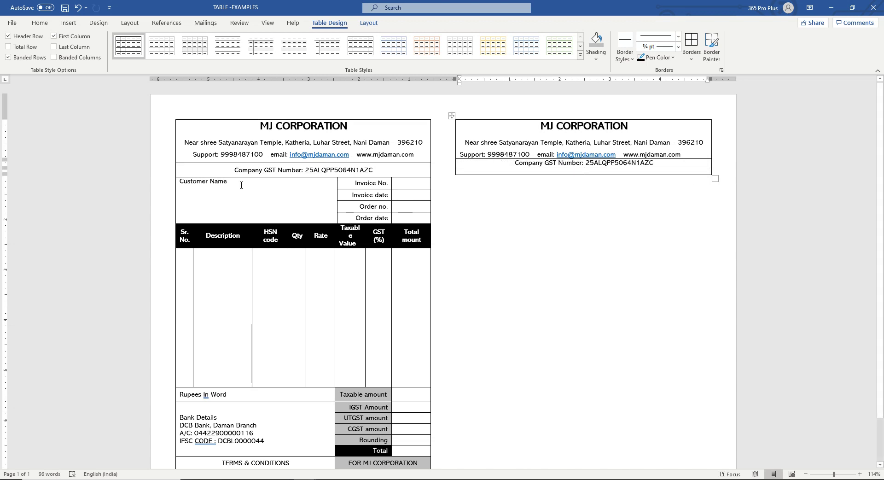
- Examine the invoice layout in the PowerPoint slide show and the sample invoice's customer and invoice-detail cells in Word
key(alt+Tab)
key(alt+Tab)
key(alt+Tab)
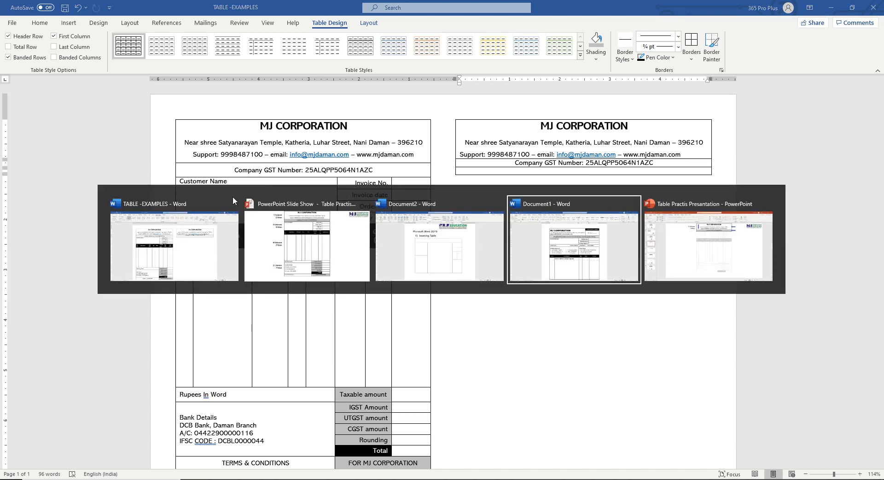
click(307, 249)
click(308, 254)
key(alt+Tab)
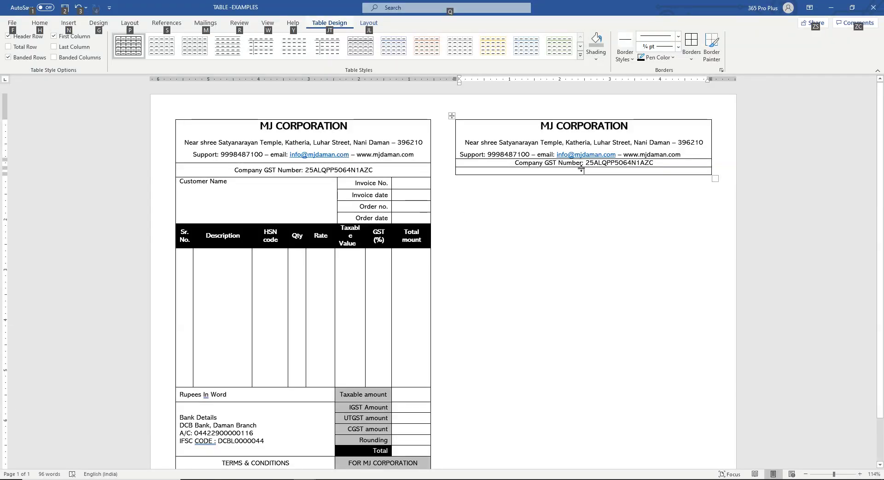
click(391, 185)
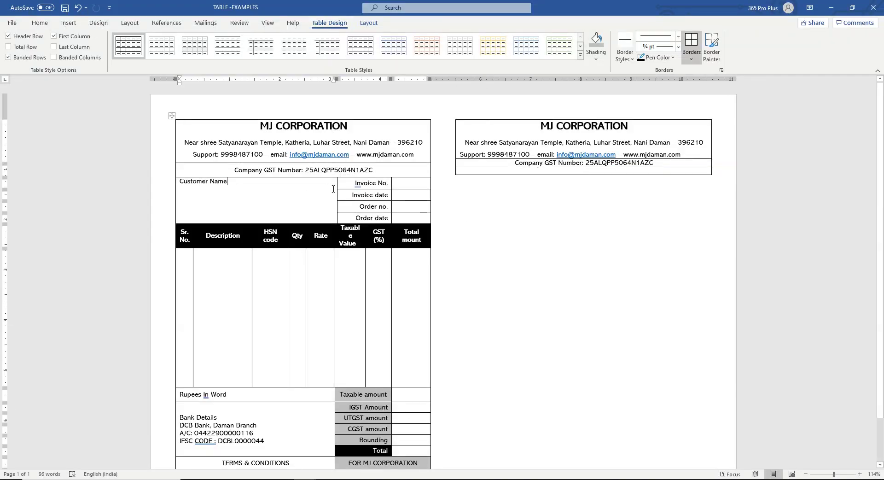
click(393, 184)
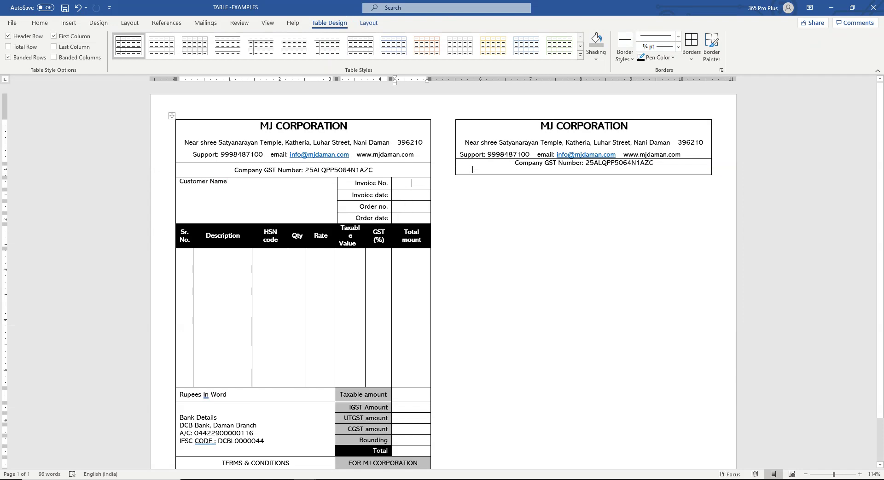
- Split the new table's third row into 3 columns and 4 rows, making the left column about 3" and the middle about 0.94" wide
click(489, 170)
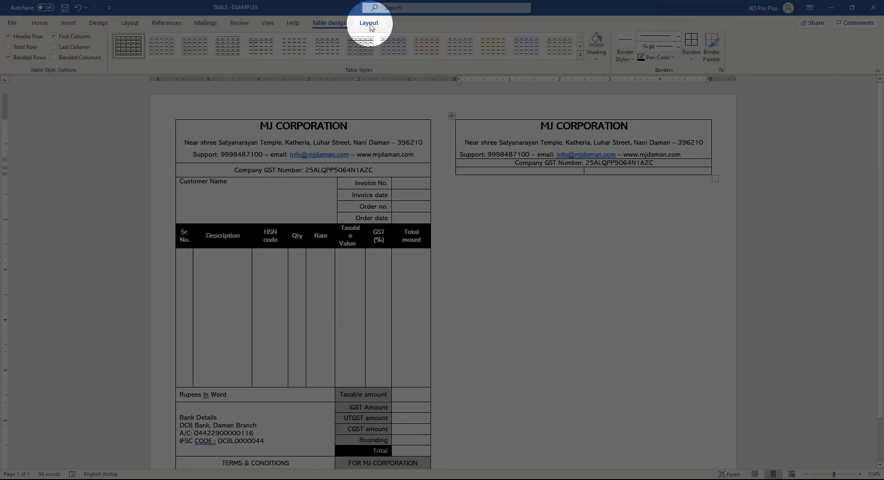
click(368, 26)
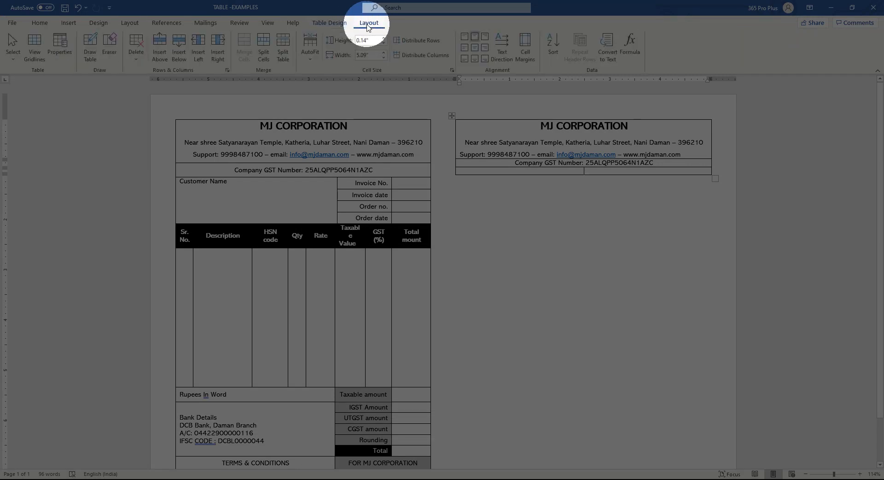
click(333, 25)
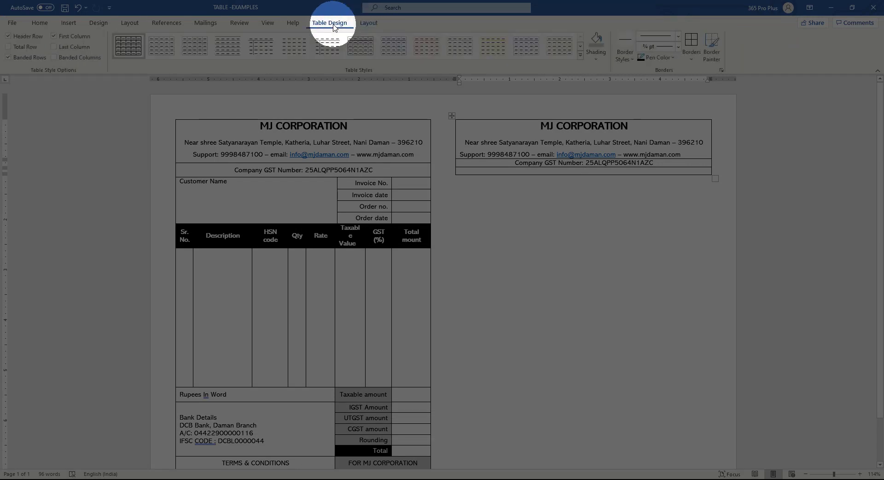
click(368, 25)
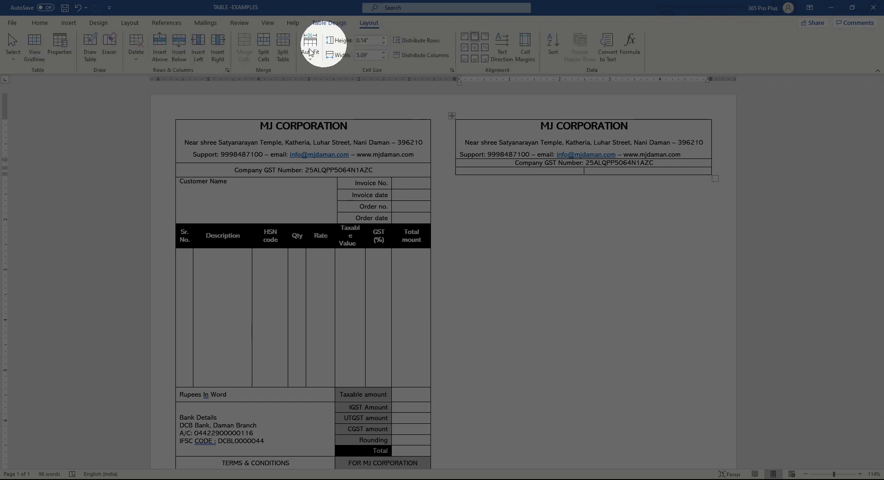
click(263, 54)
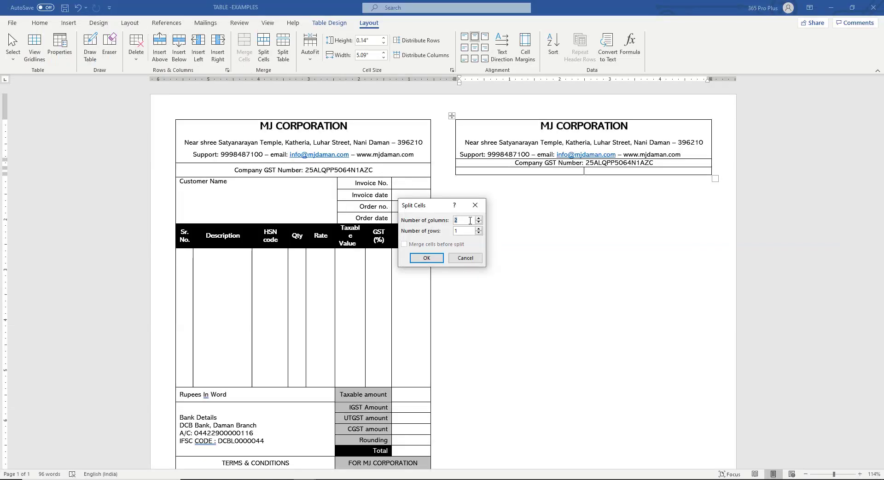
text(3)
text(4)
click(441, 263)
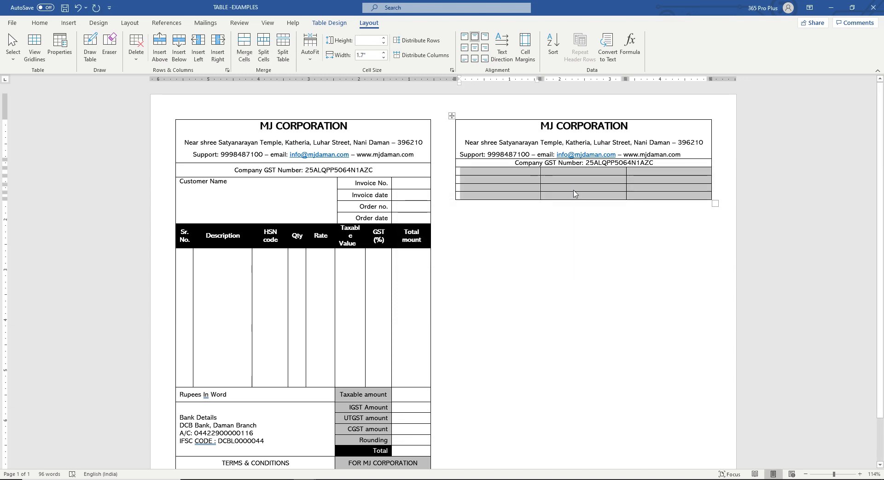
drag(626, 182, 654, 181)
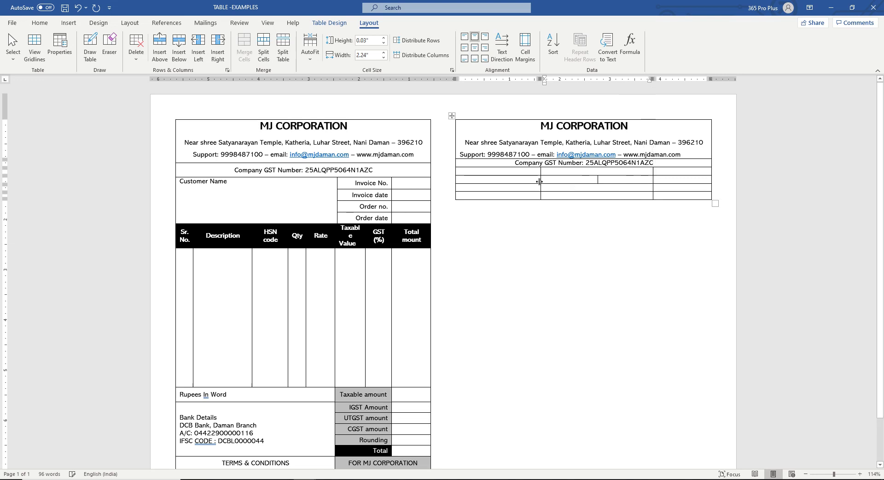
drag(540, 181, 607, 182)
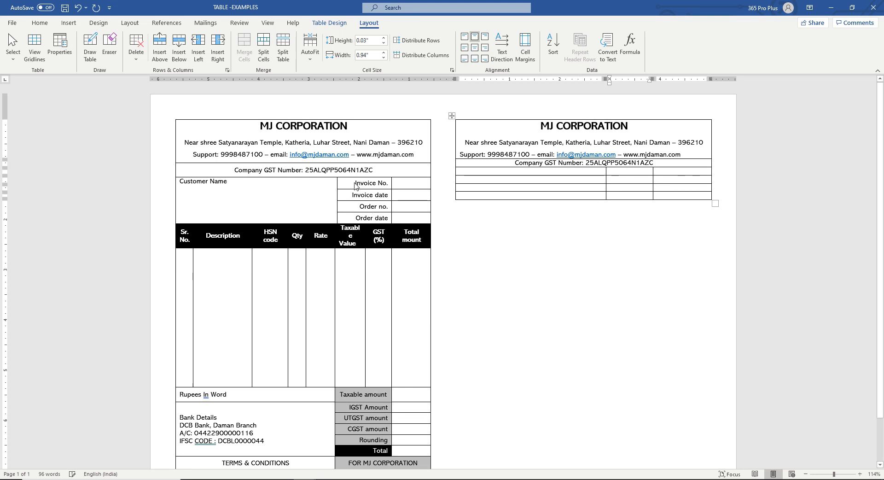
- Copy the Invoice No., Invoice date, Order no. and Order date labels from the sample into the middle column of the split cells
drag(356, 185, 387, 211)
key(ctrl+c)
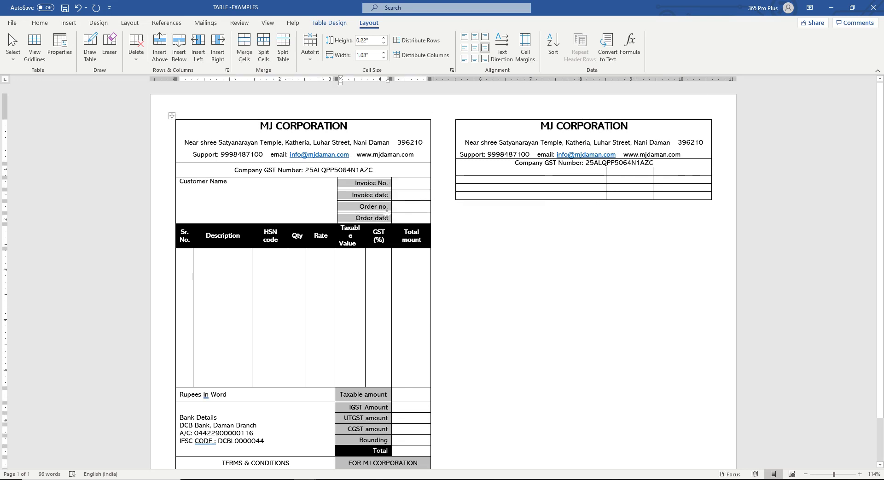
click(615, 172)
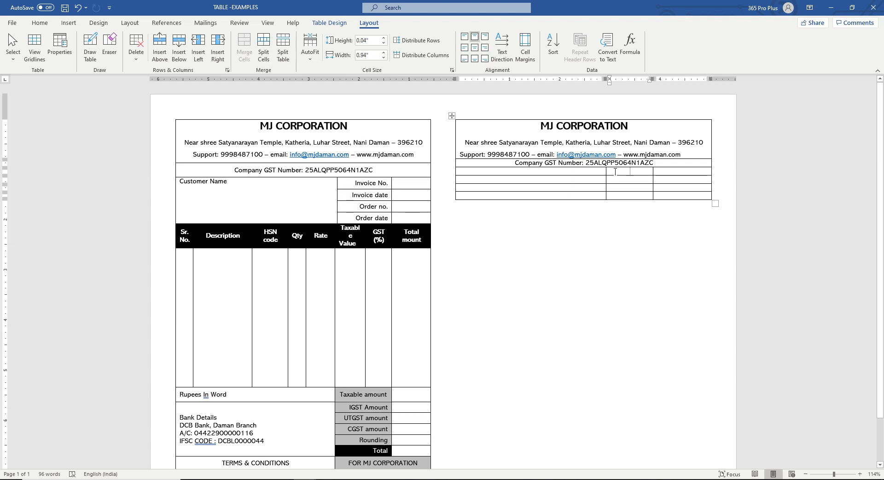
key(ctrl+v)
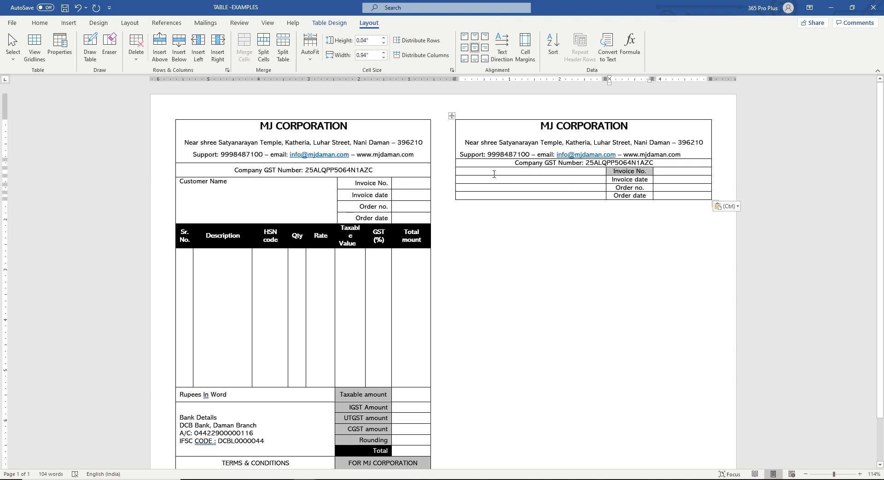
- Merge the four empty cells beside the invoice and order labels into one cell
drag(497, 173, 562, 195)
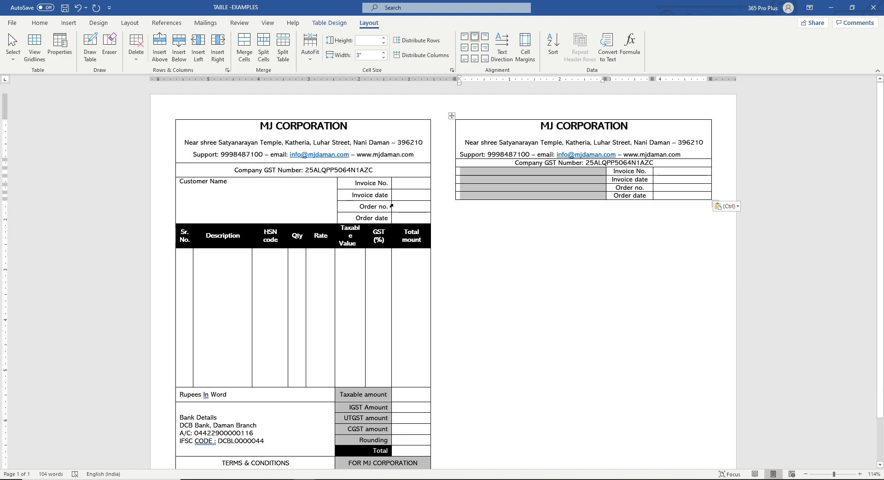
click(548, 190)
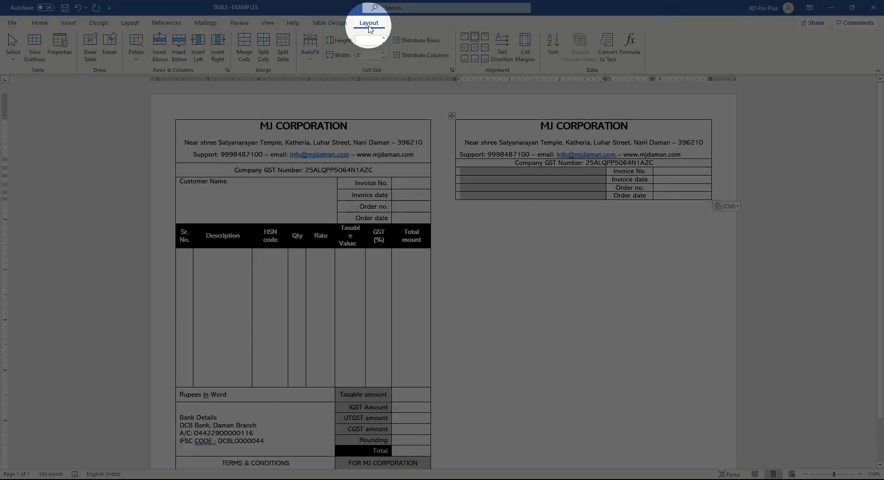
click(244, 48)
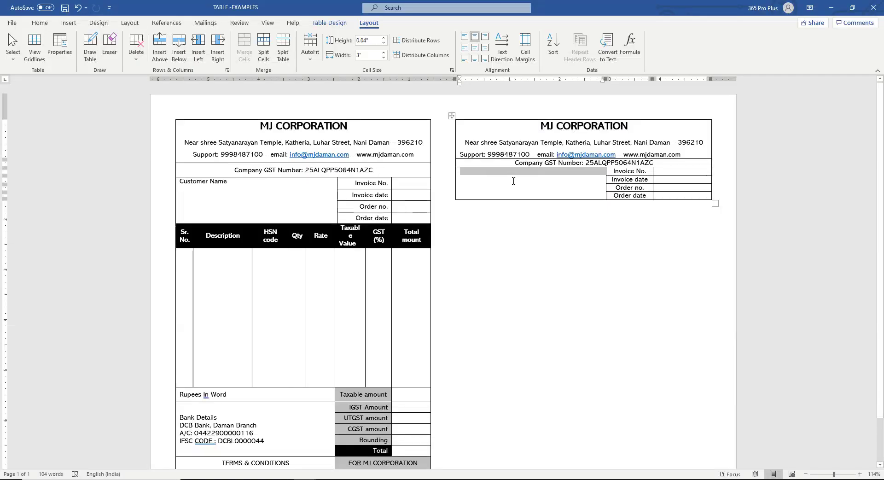
- Enter Customer Name in the merged cell beside the invoice and order labels and align it to the cell's top left
click(524, 178)
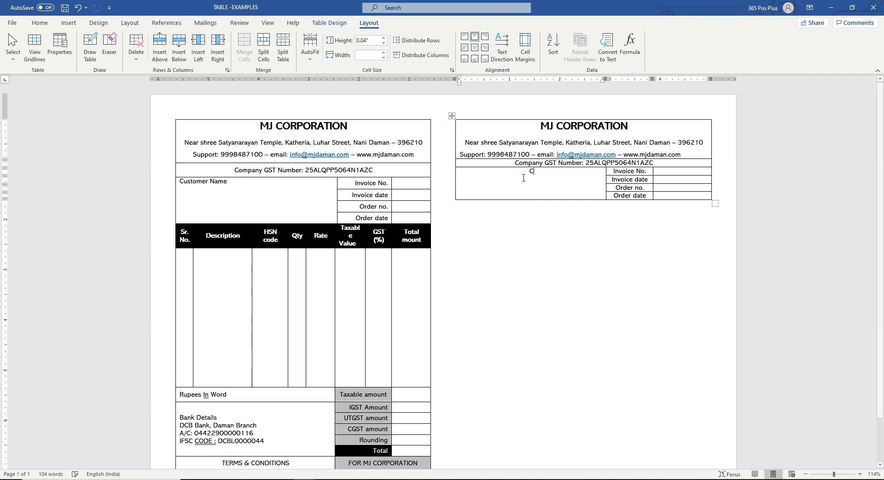
text(Customer)
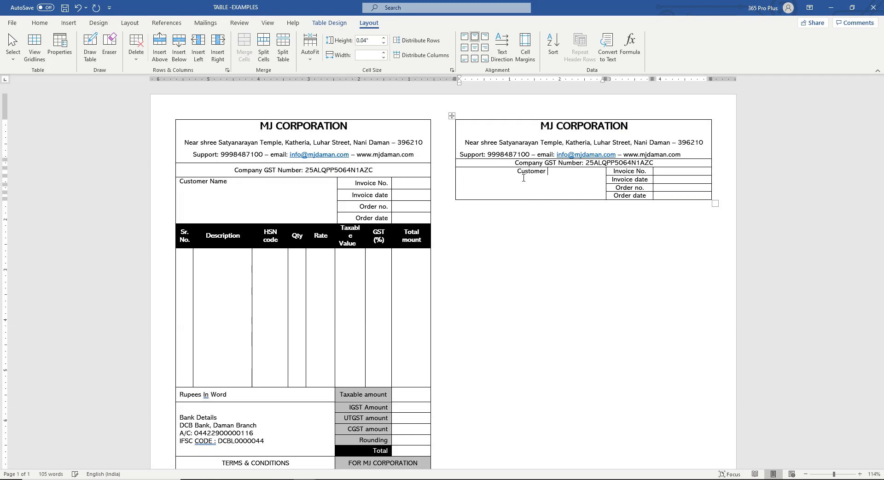
text( Name)
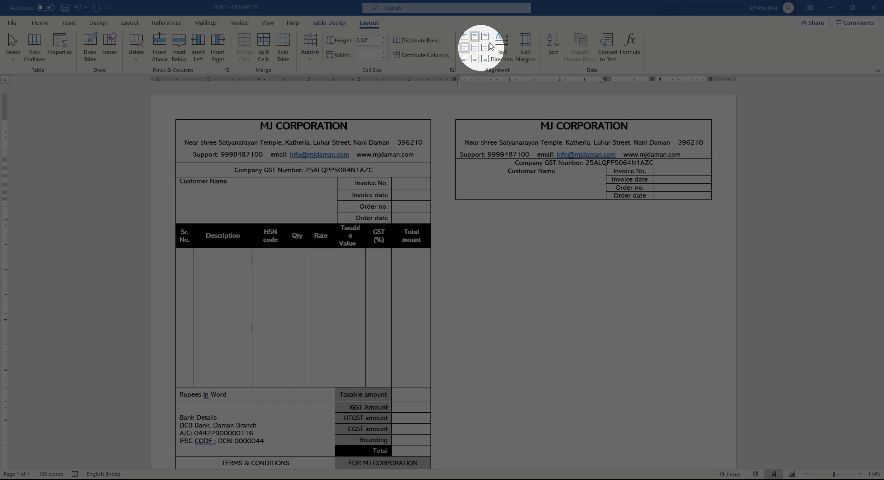
click(475, 41)
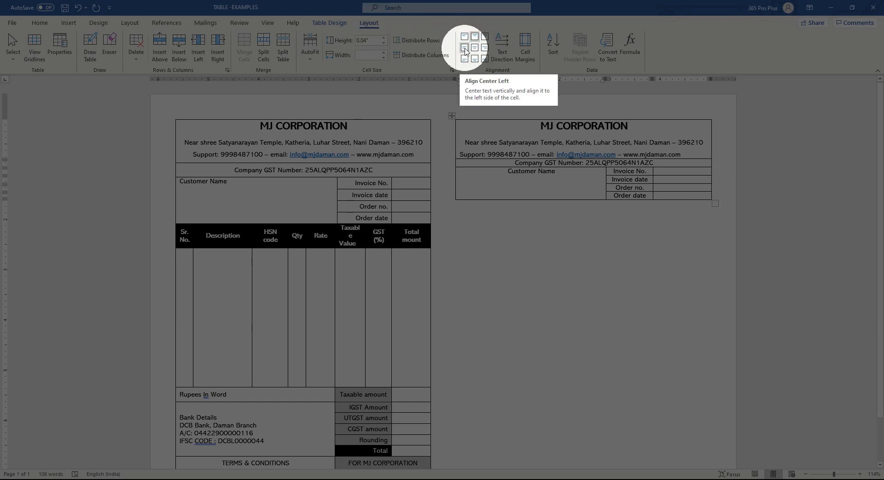
click(465, 48)
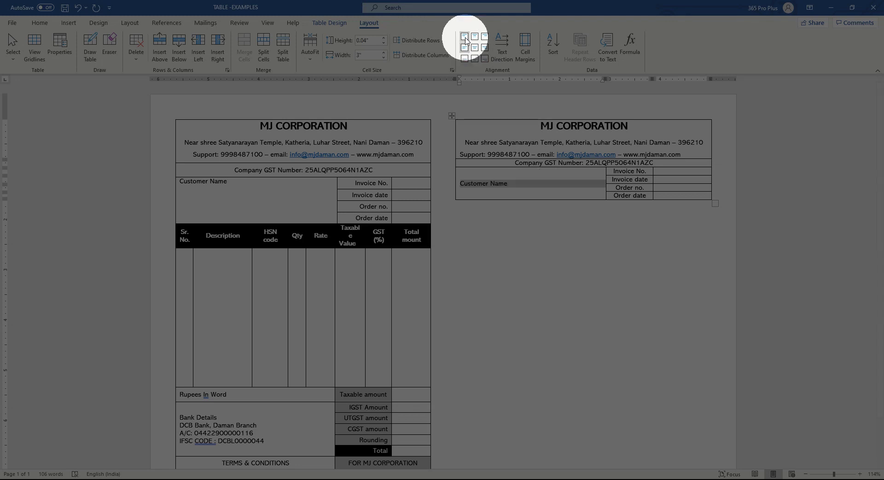
click(465, 39)
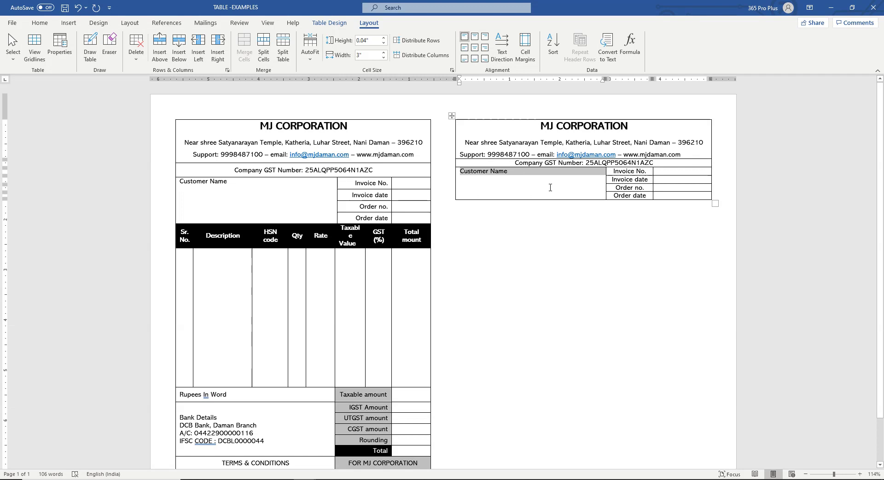
- Add a new row below the Order date row in the new table and check the sample's item rows
click(666, 194)
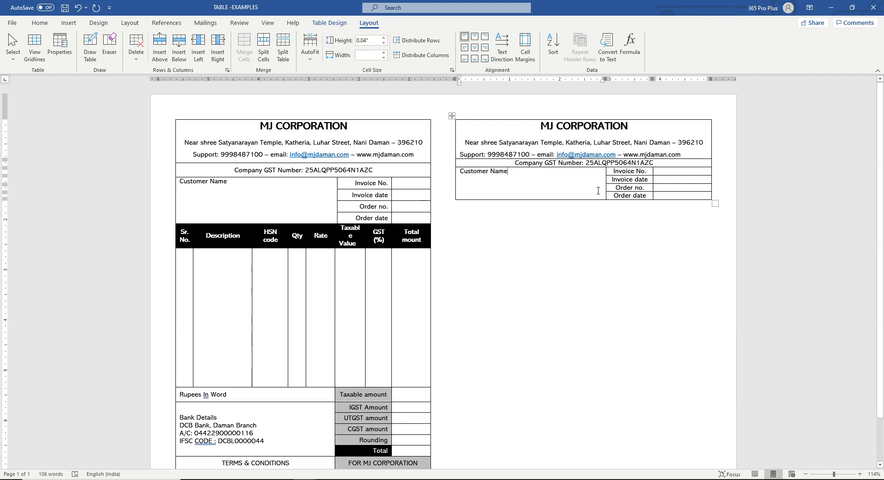
key(Tab)
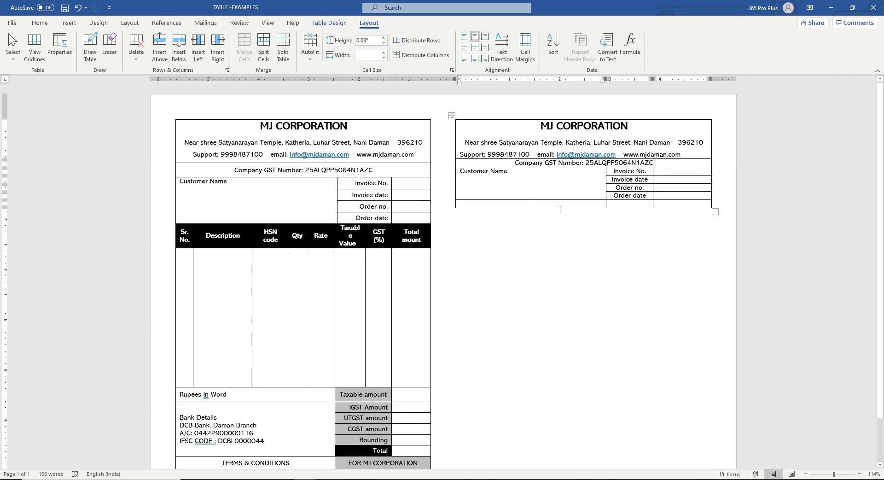
click(185, 231)
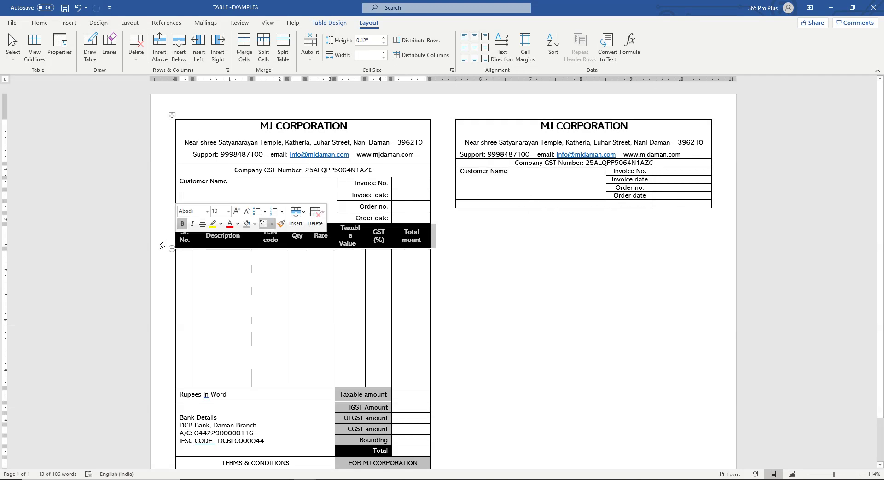
drag(168, 236, 165, 322)
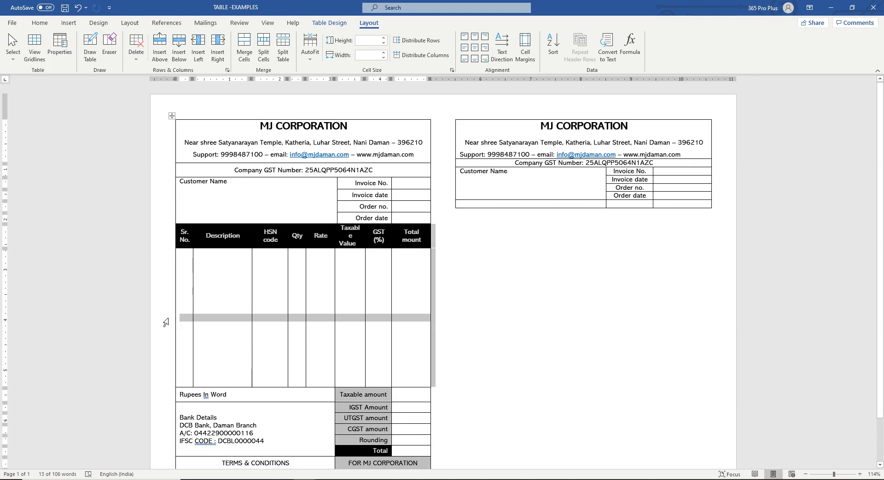
- Make the new last row about 0.27" high and merge its three cells into one
click(503, 204)
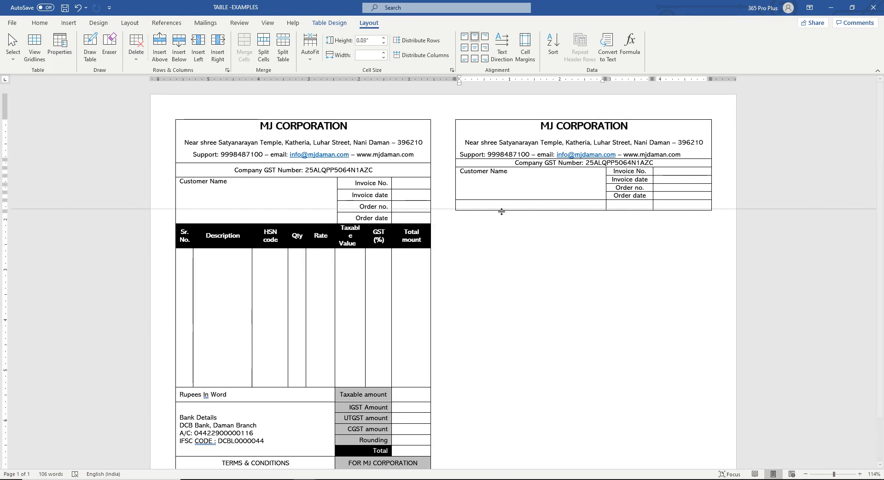
drag(502, 207, 503, 213)
drag(627, 205, 582, 209)
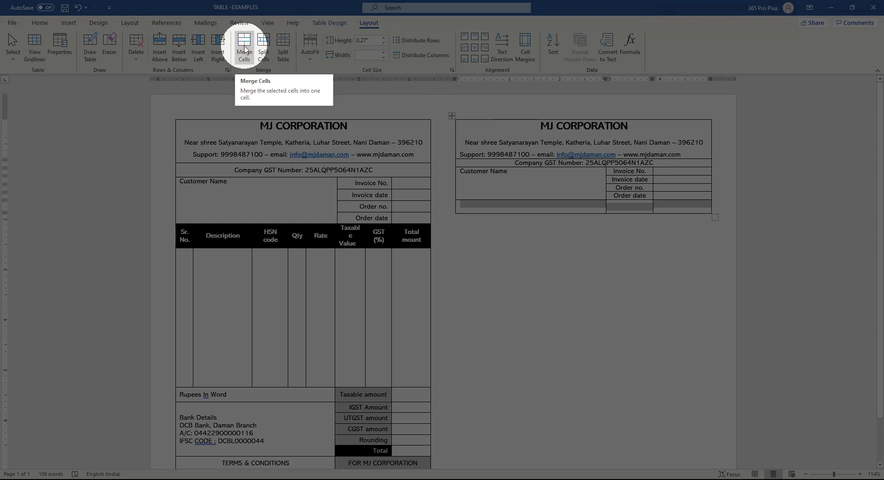
click(245, 50)
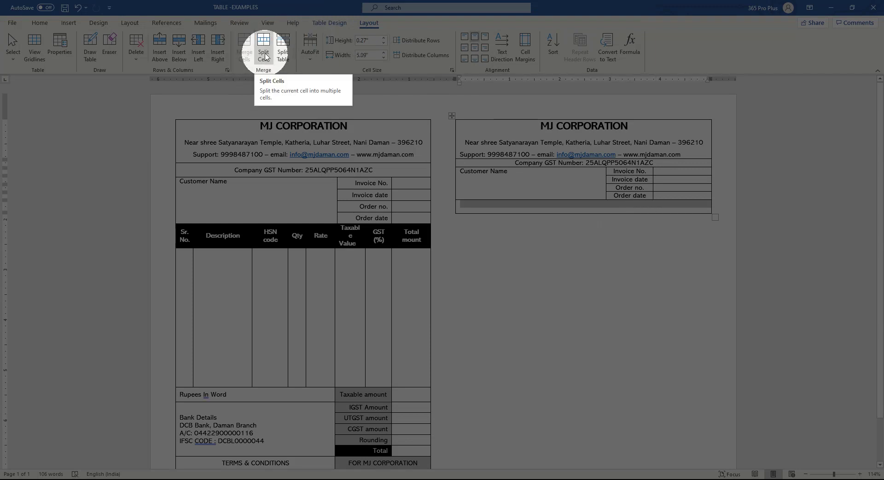
- Split the merged row into 8 columns and 2 rows, making the upper of the two rows about 0.33" high
click(264, 54)
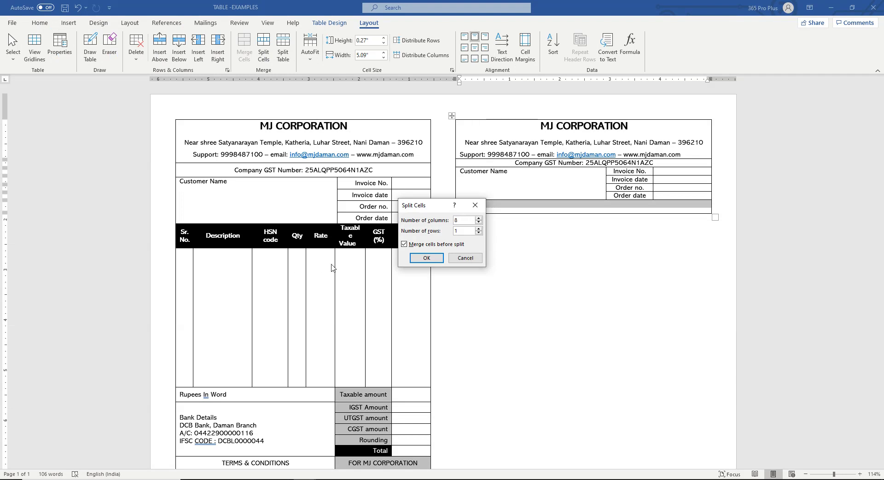
key(Tab)
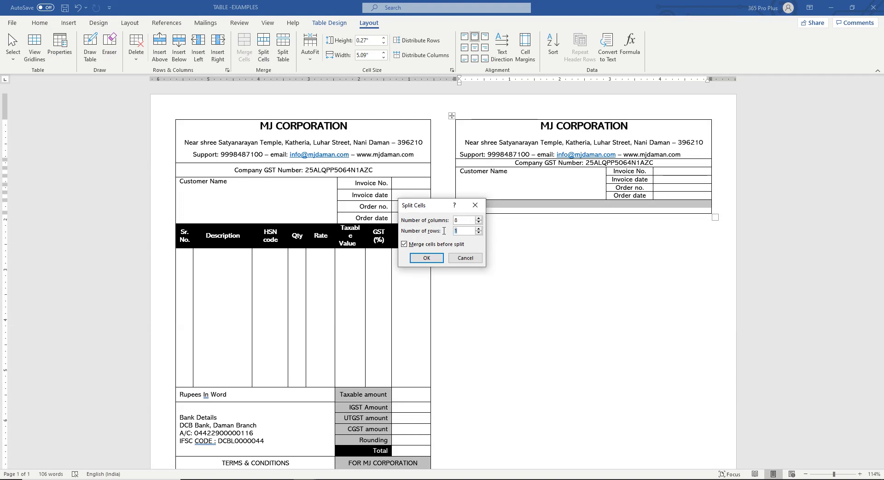
click(427, 258)
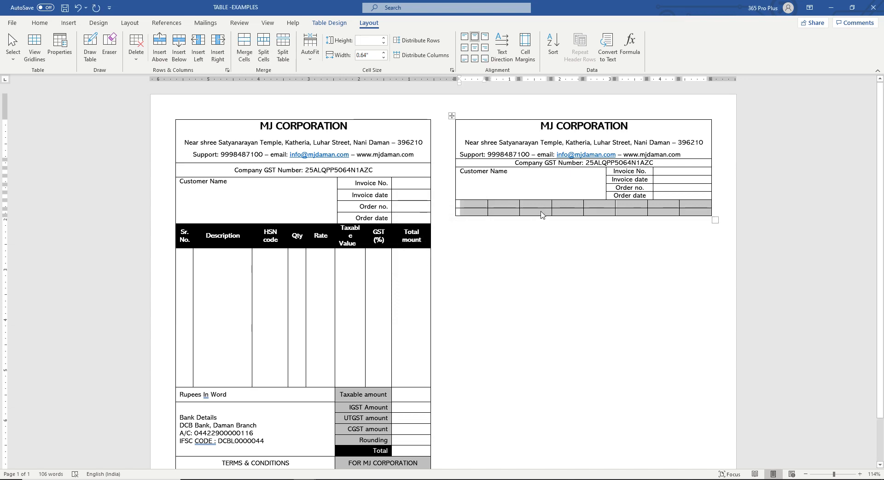
drag(539, 209, 539, 217)
click(471, 215)
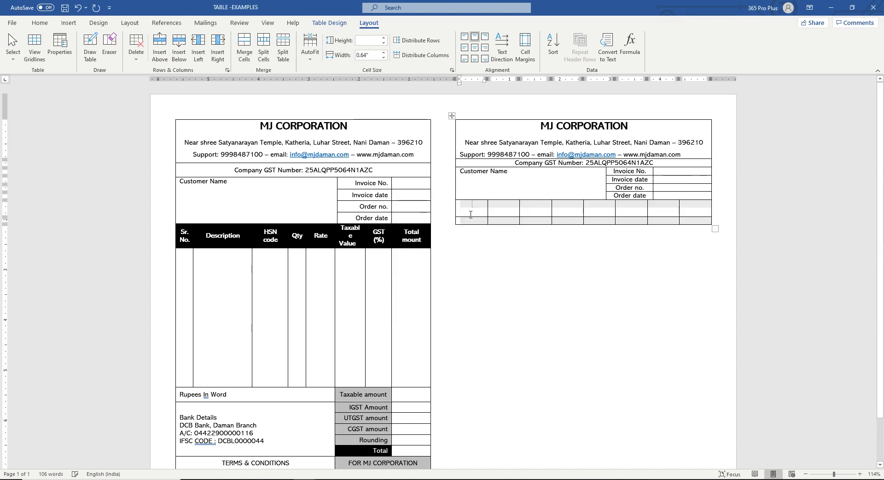
- Copy the sample's item headings, from Sr. No. through Total mount, into the upper row of the eight split columns
click(184, 237)
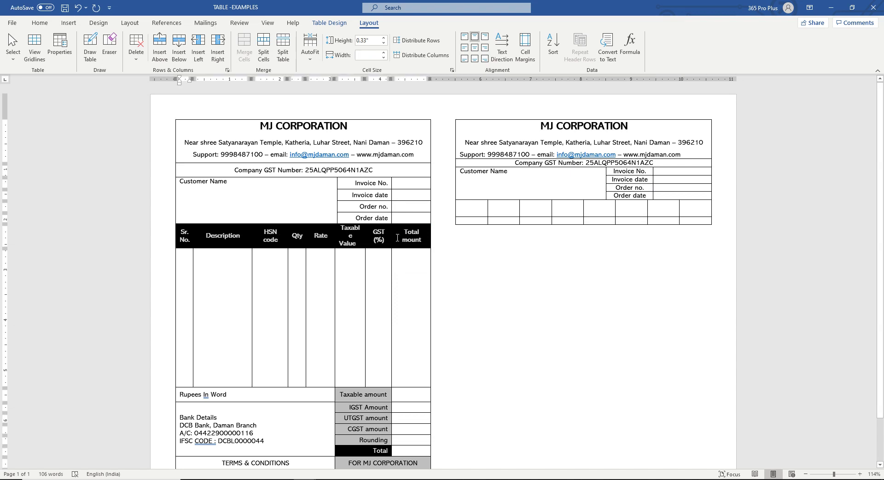
click(471, 208)
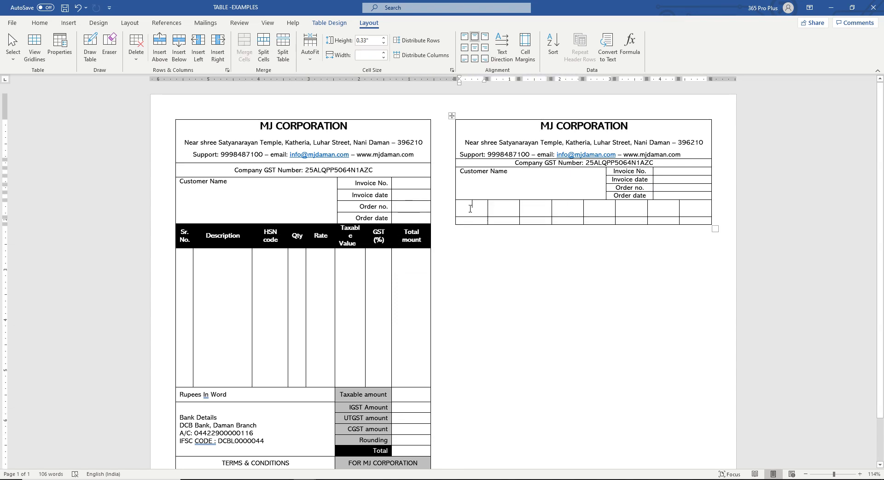
text(Sr. No.	Description	HSN code	Qty	Rate	Taxable Value	GST (%)	Total mount)
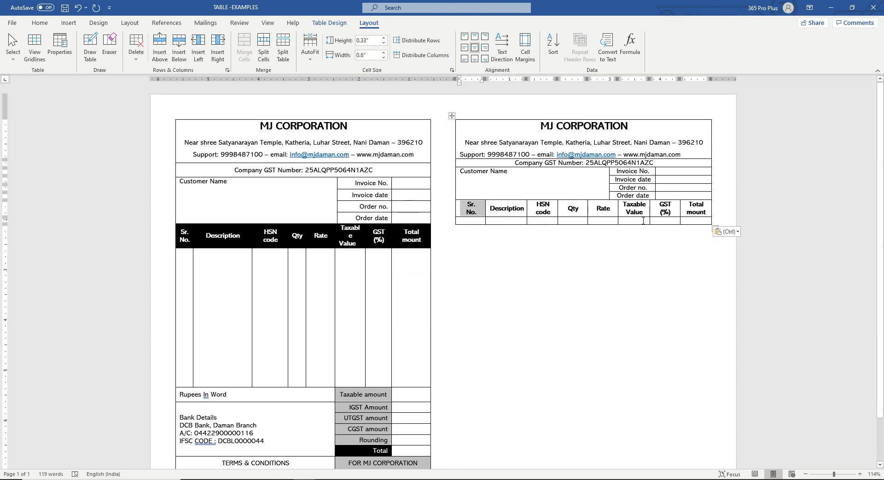
- Narrow the Sr. No., Qty and GST (%) columns and widen Description, HSN code and Total mount, the last to about 0.93"
click(483, 205)
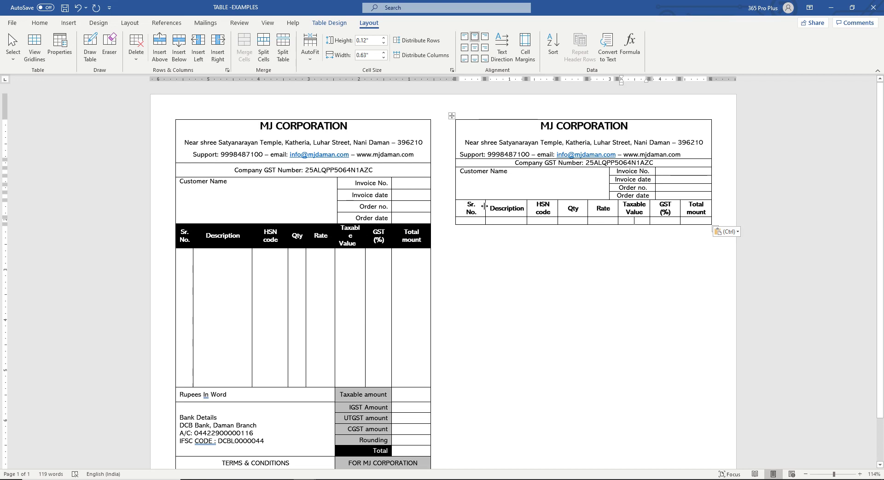
drag(484, 205, 473, 206)
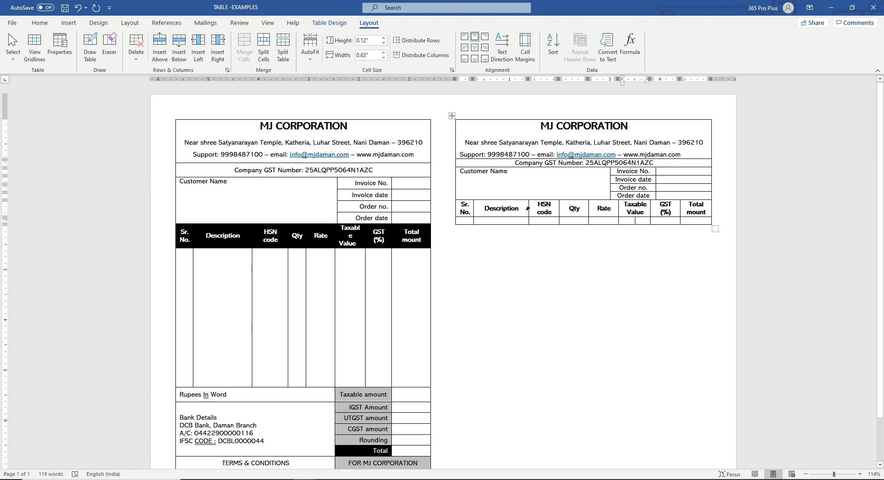
drag(559, 207, 571, 206)
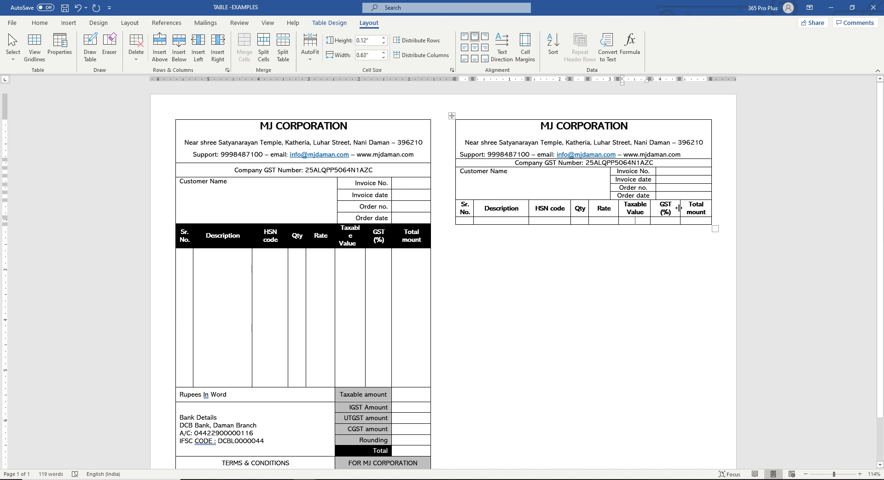
drag(680, 208, 665, 187)
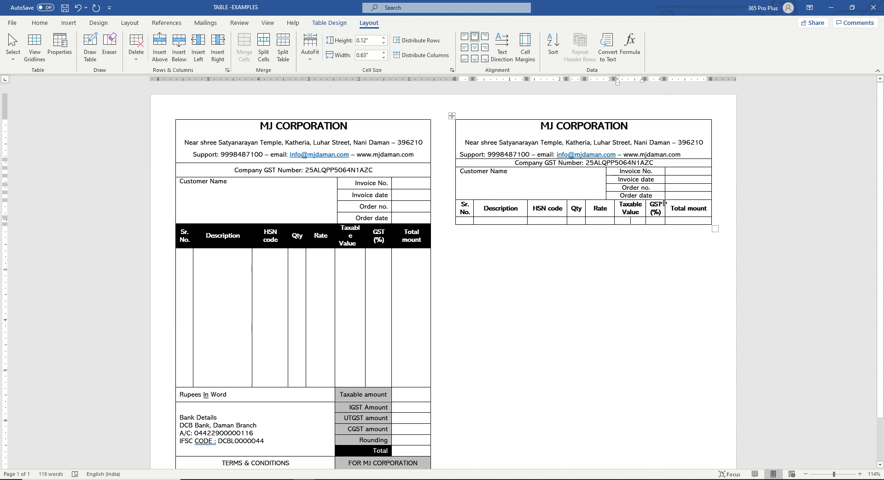
- Increase the empty item row's height to about 0.68" and add another row of the same height beneath it
drag(639, 224, 639, 228)
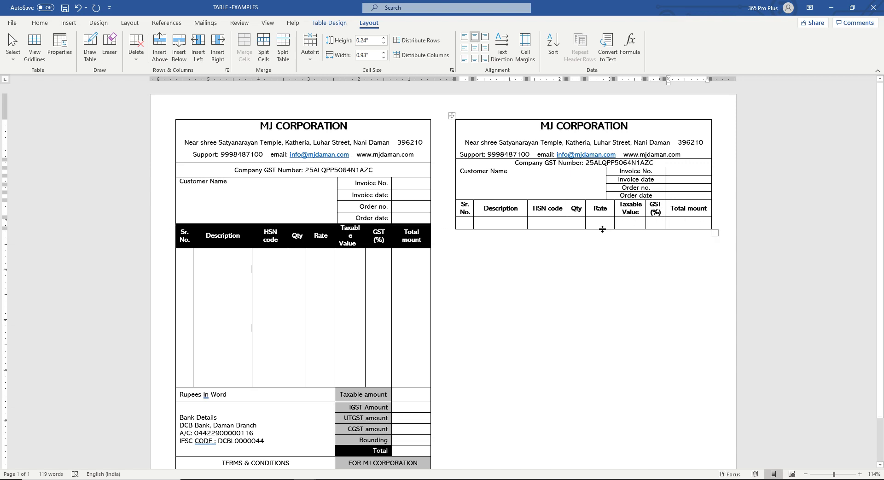
drag(603, 229, 583, 251)
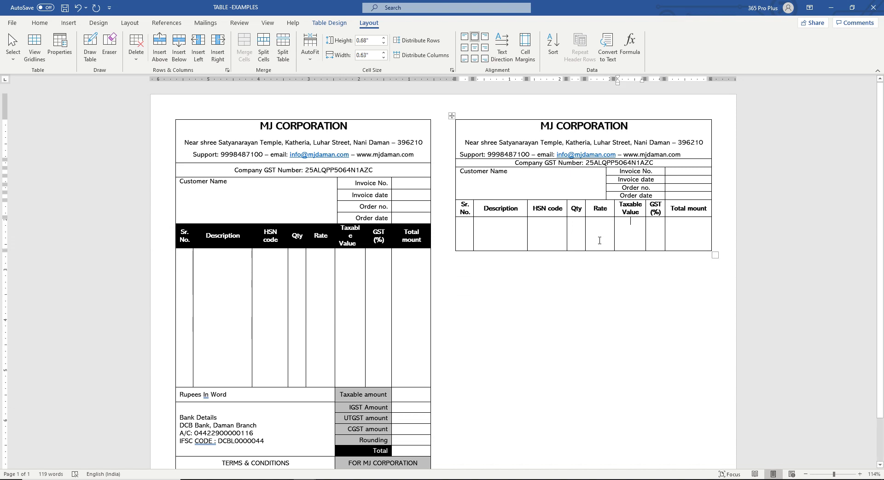
key(ctrl+y)
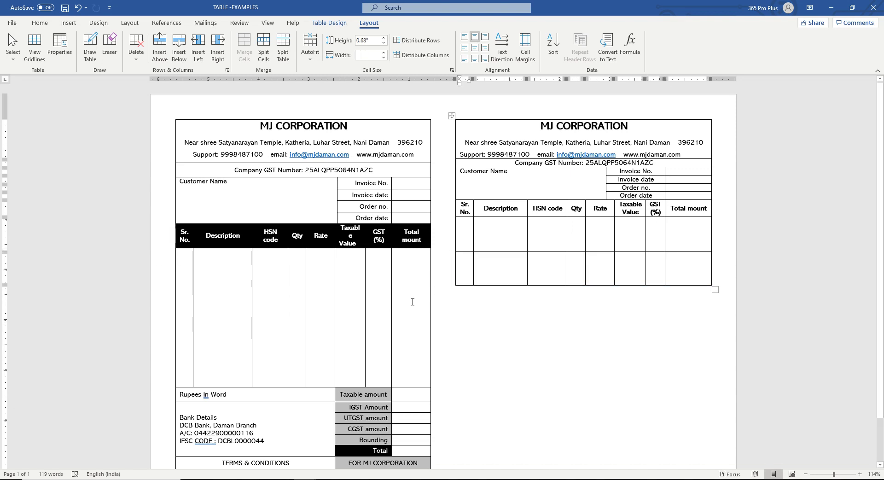
- Check the sample's rows from Rupees In Word to TERMS & CONDITIONS and merge all cells of the new table's last row
scroll(154, 350, down, 2)
drag(155, 349, 158, 381)
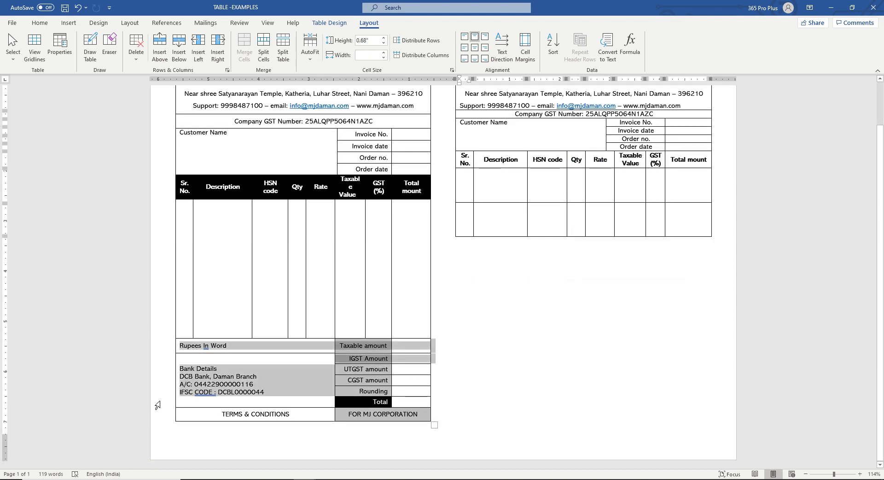
drag(158, 404, 159, 415)
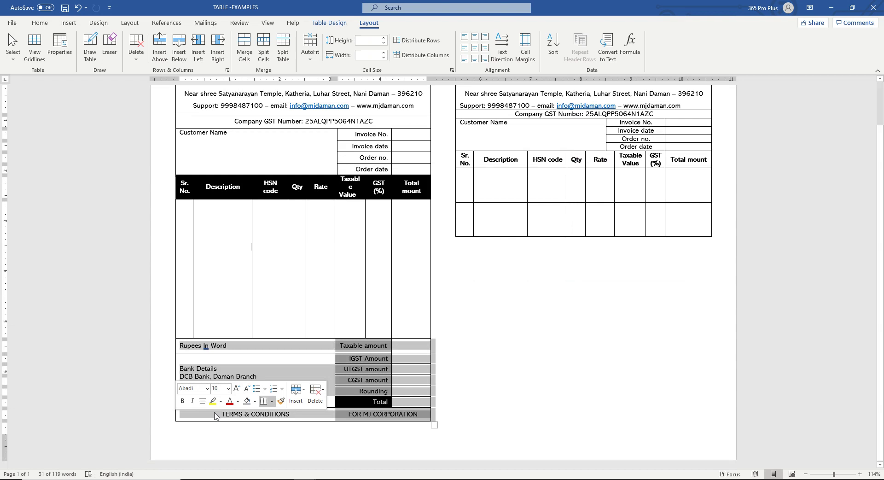
click(500, 208)
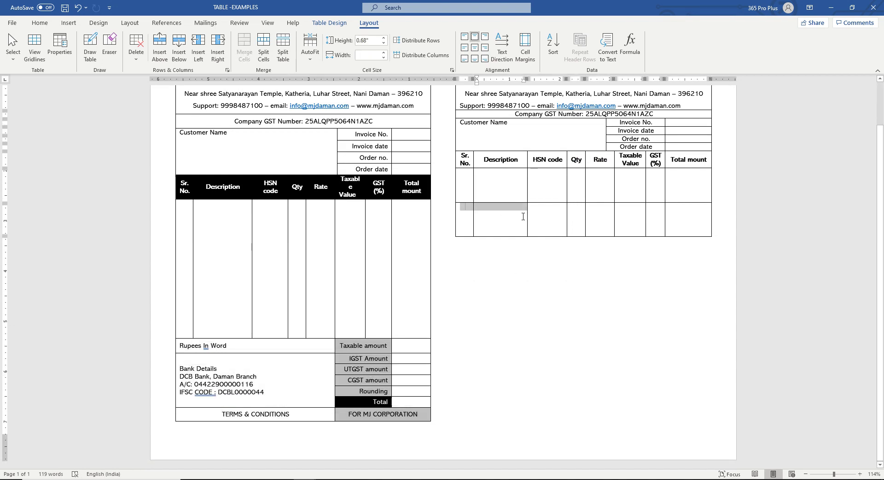
drag(523, 217, 681, 216)
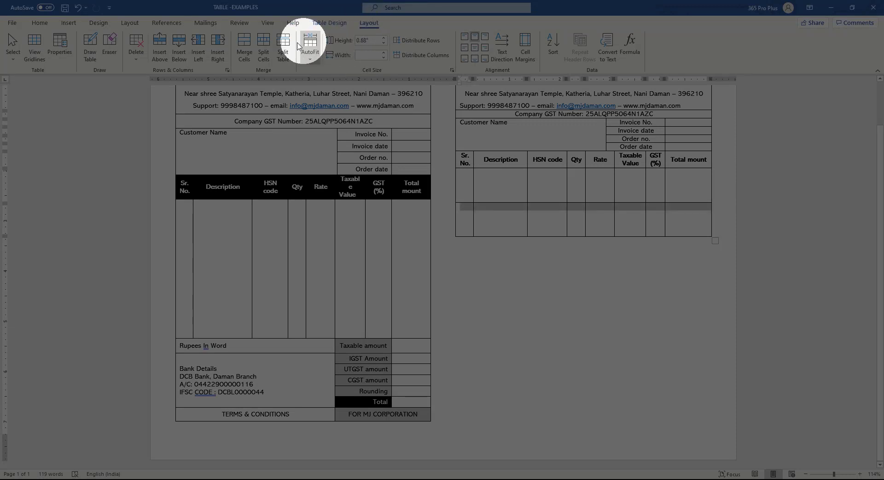
click(245, 49)
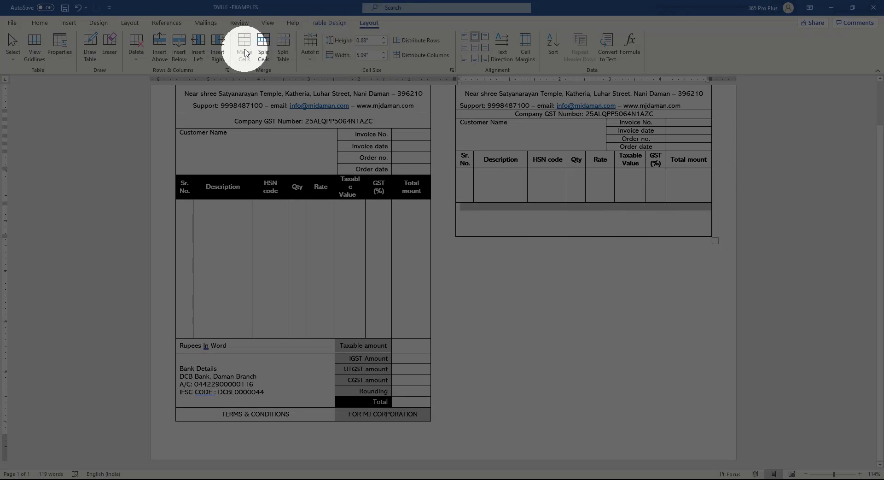
- Split the merged last row of the new table into 3 columns and 7 rows
click(517, 214)
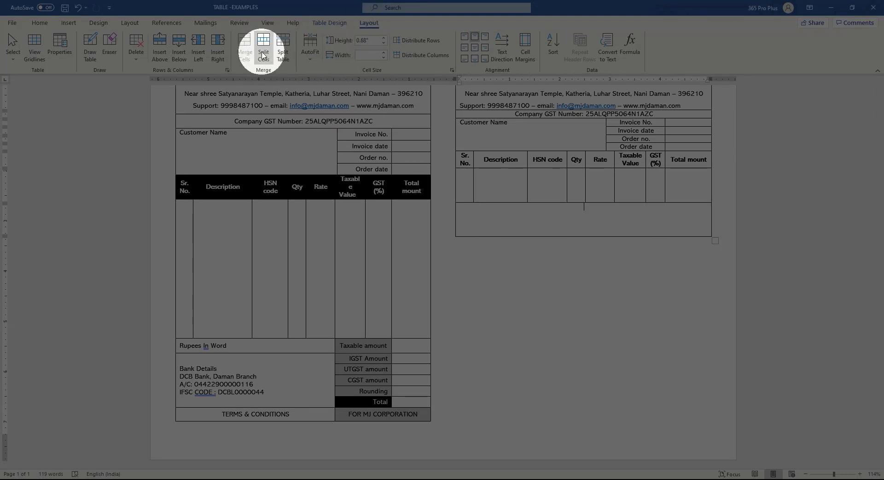
click(263, 55)
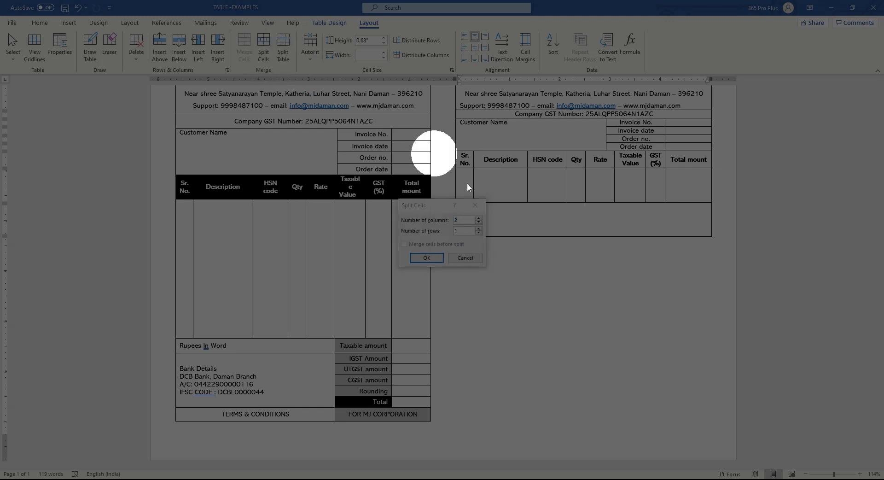
double_click(464, 221)
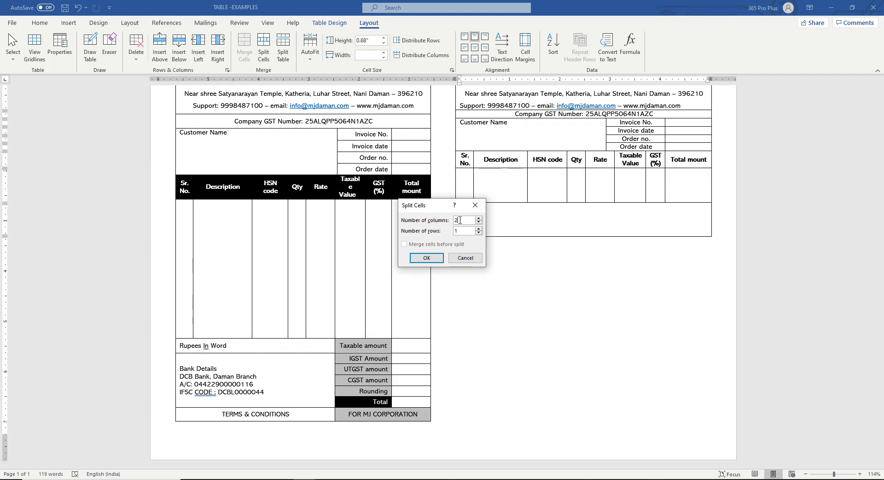
text(3)
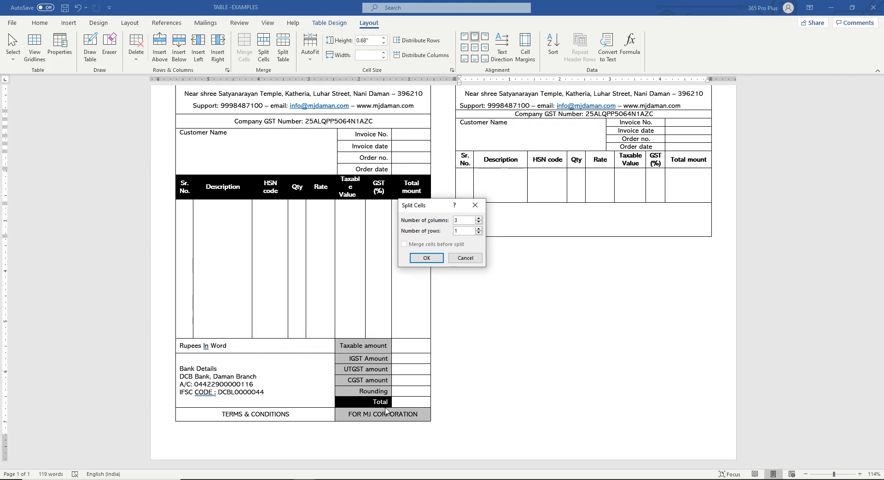
key(Tab)
click(429, 260)
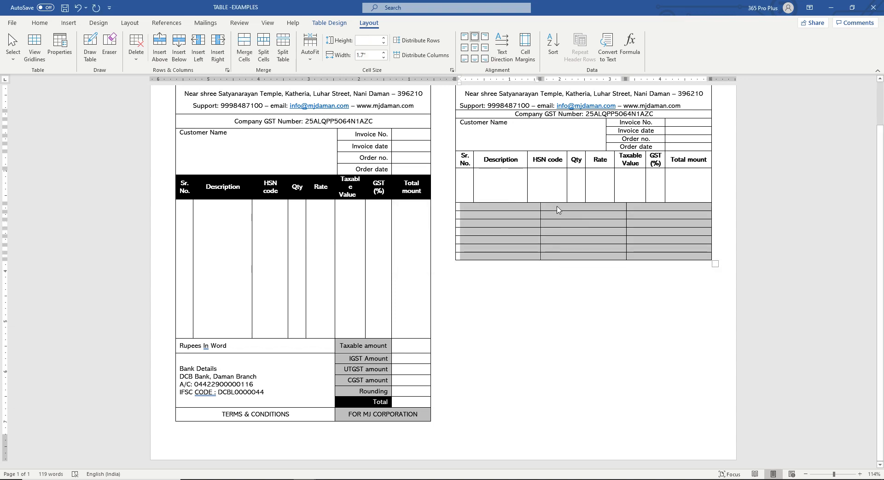
- Increase the height of the empty item row under the column headings to about 3.43"
click(559, 210)
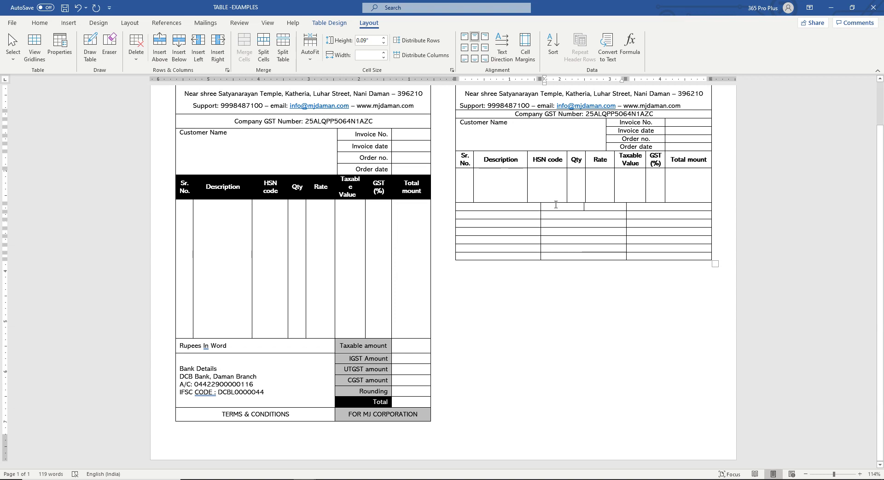
scroll(555, 211, up, 2)
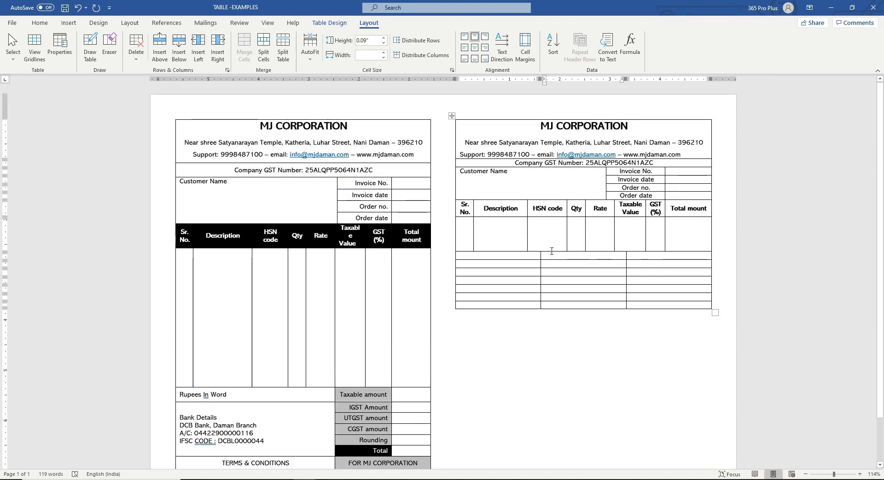
drag(551, 251, 545, 390)
scroll(541, 338, down, 2)
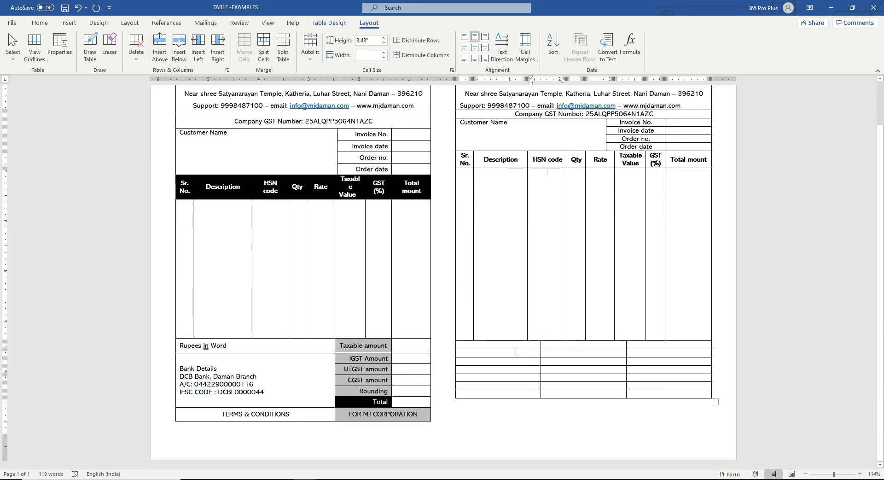
- Merge the first two cells of the top split row and enter "Rupees in Words" there, left-aligned
drag(519, 345, 582, 348)
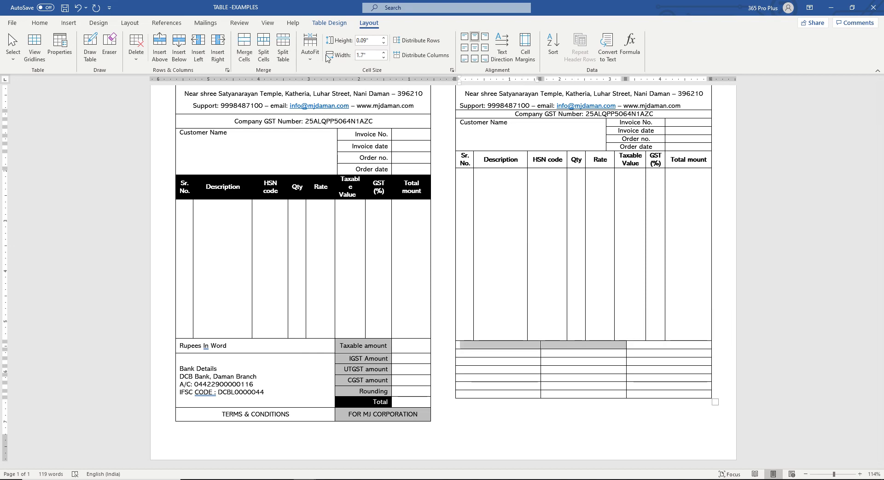
click(244, 49)
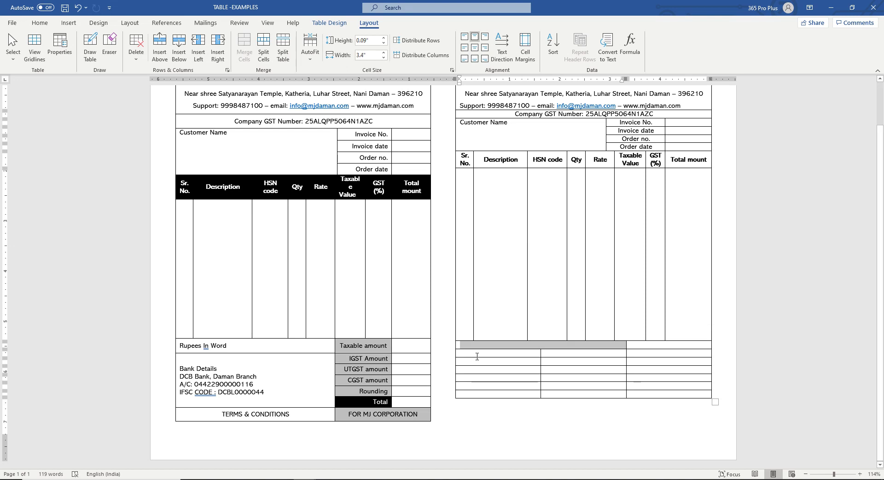
text(Rupee)
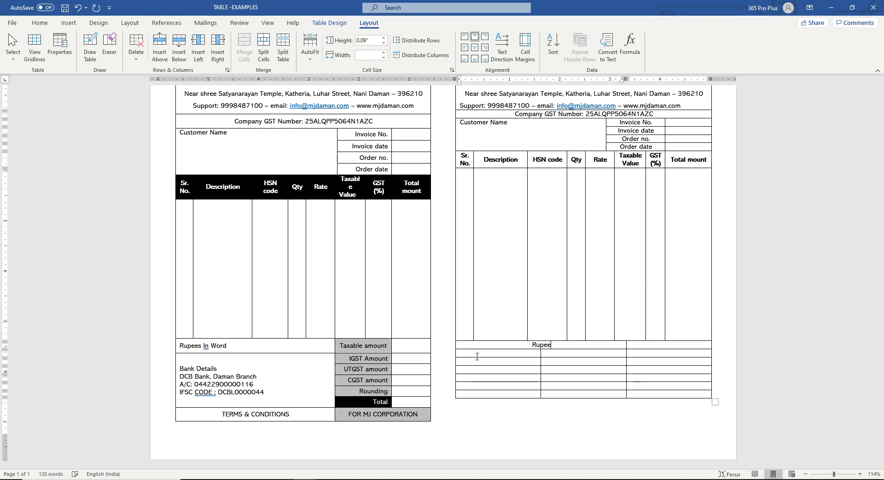
text(s in Words)
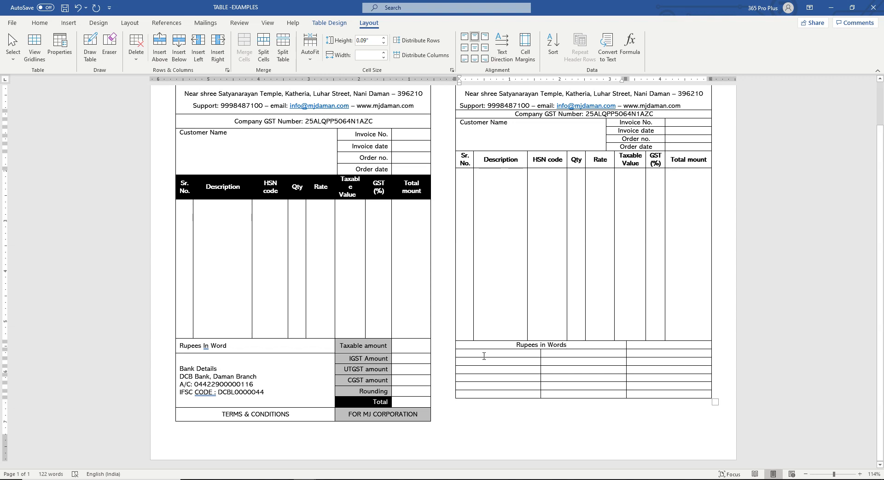
key(ctrl+l)
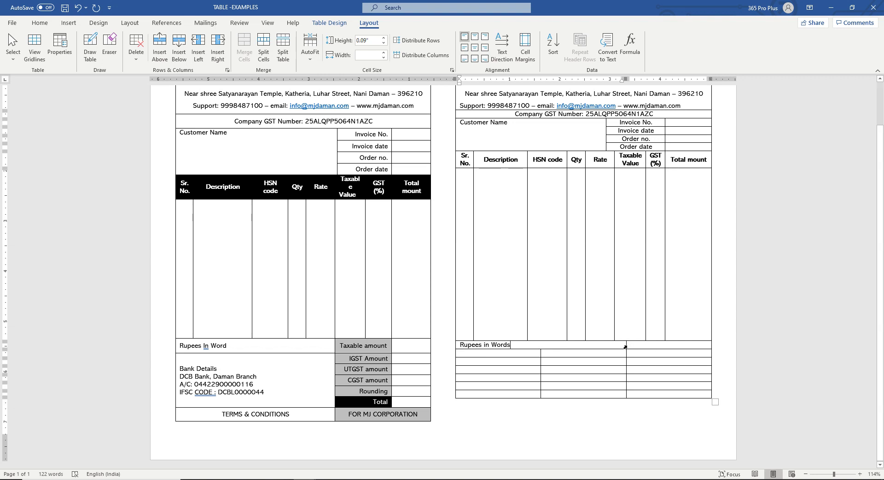
- Move the two column borders of the split rows to line up with the edges of Taxable Value and Total mount
drag(626, 347, 665, 347)
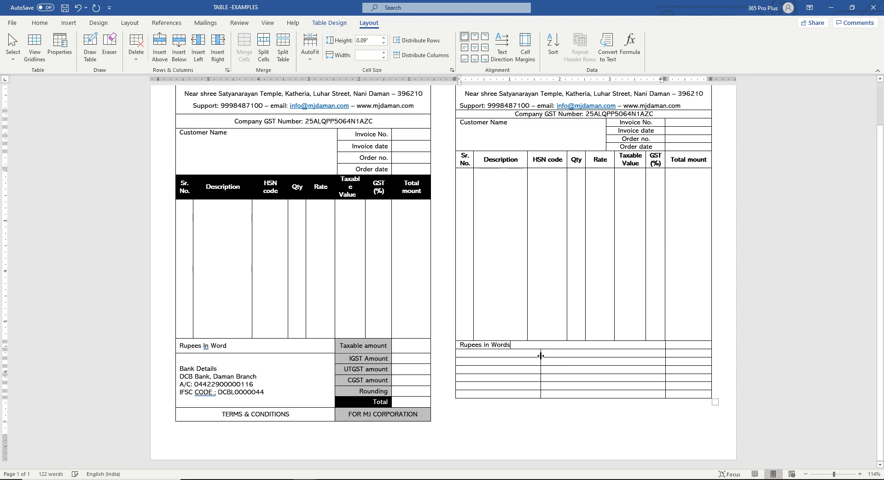
drag(540, 355, 615, 354)
drag(664, 345, 663, 346)
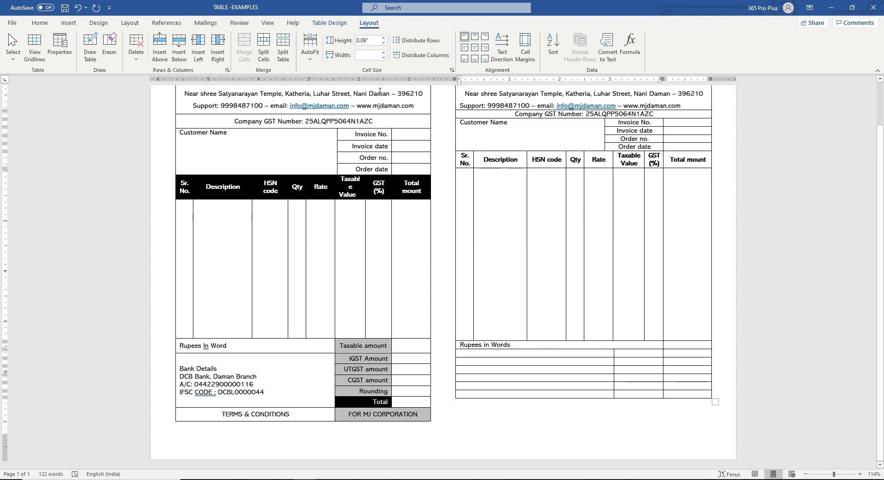
- Delete the "Rupees in Words" row from the new table
mouse_move(452, 350)
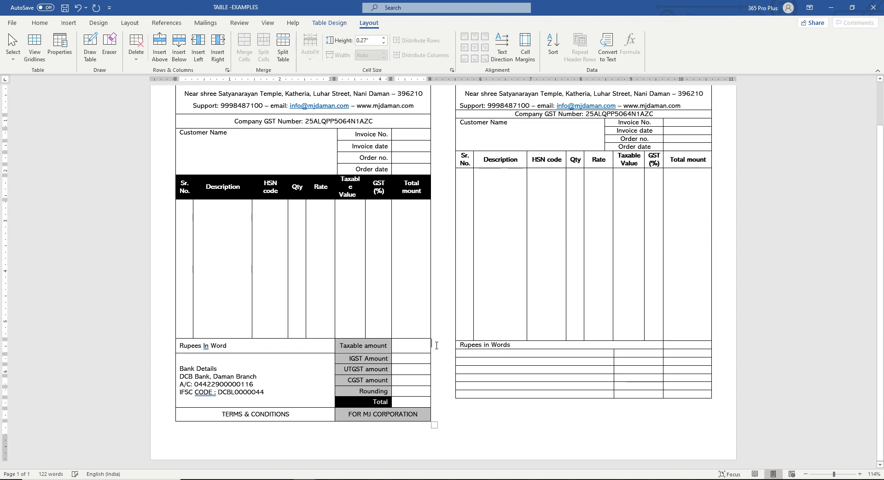
click(450, 348)
right_click(449, 349)
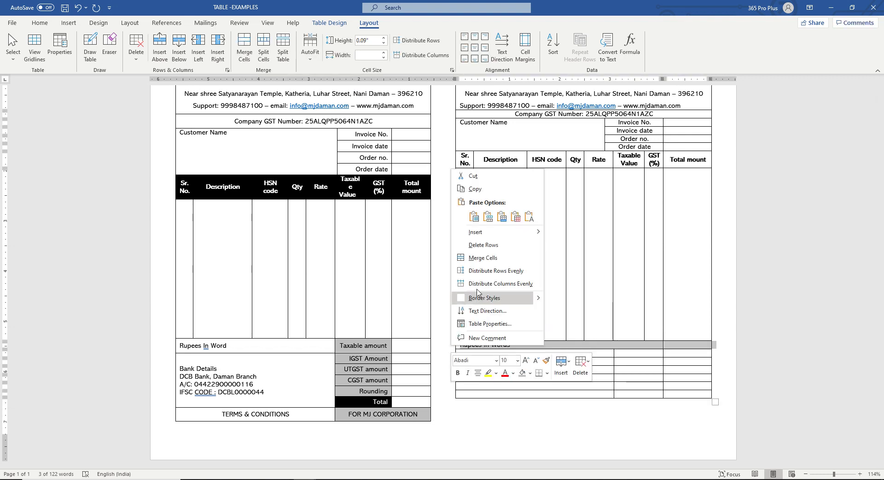
click(495, 249)
- Enter "Rupees in Words" in the first cell below the item row and align the Taxable Value column's border with the split rows
click(642, 346)
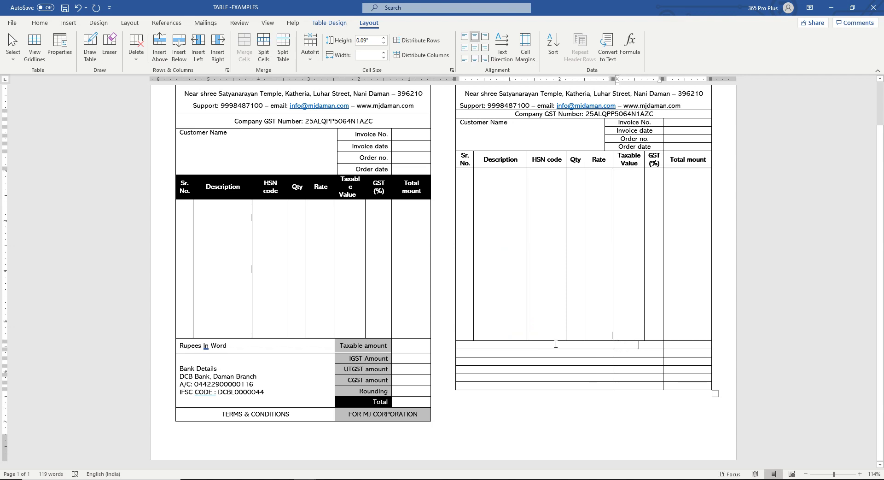
drag(556, 344, 650, 344)
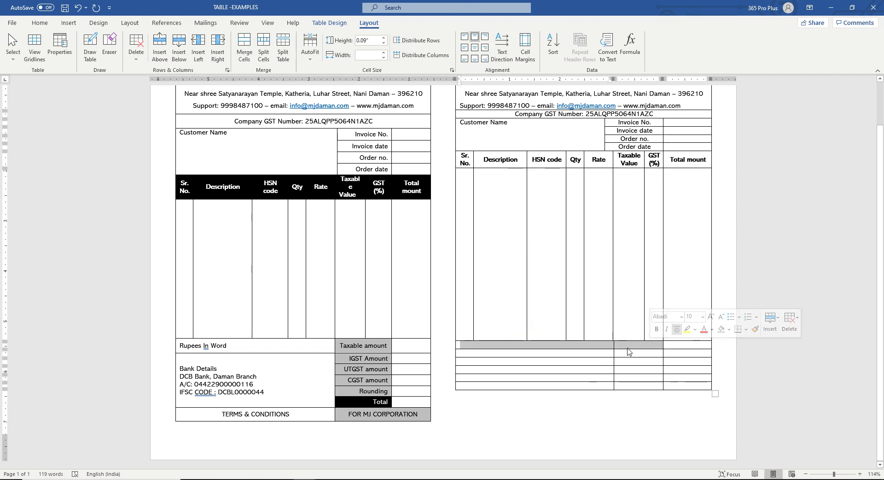
click(611, 315)
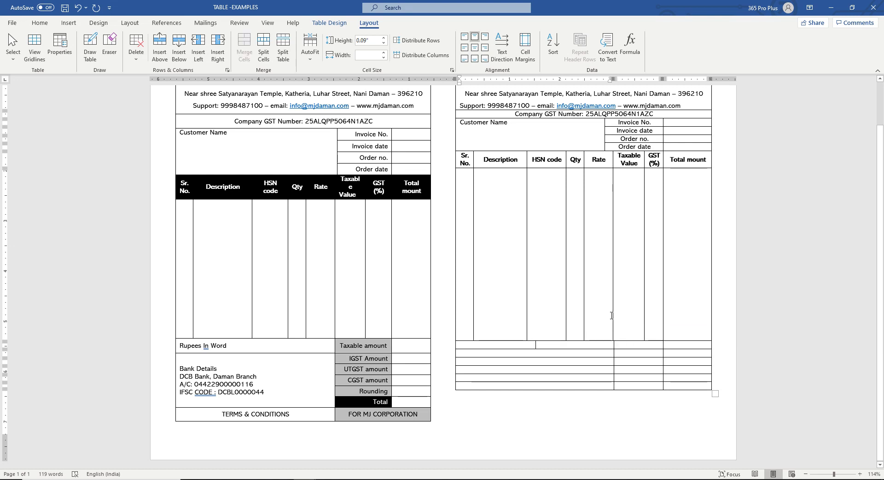
text(rup)
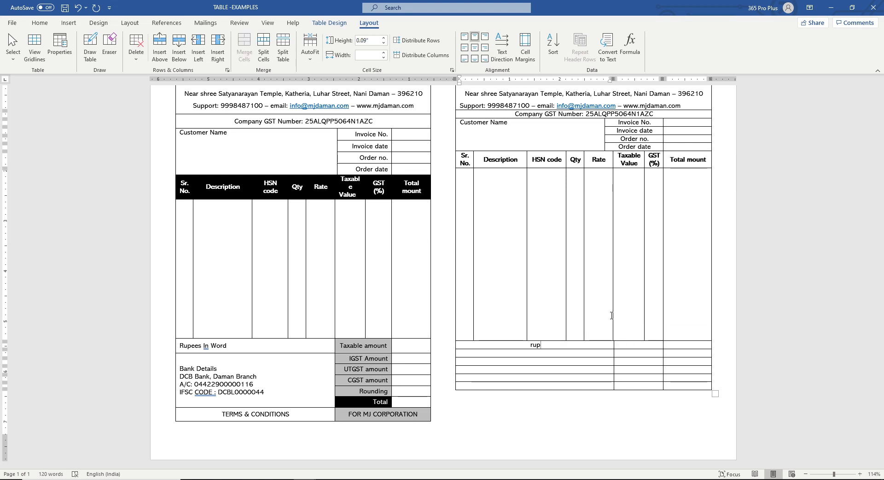
text(ees in Words)
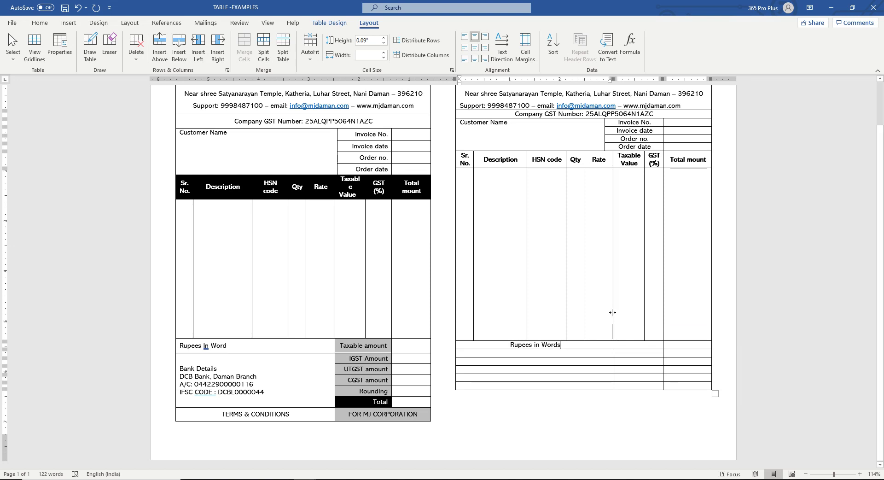
drag(612, 312, 613, 316)
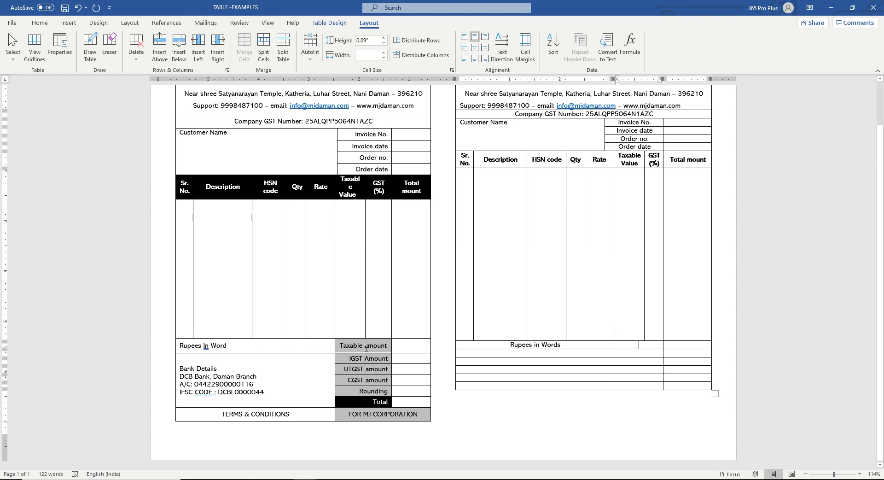
- Copy the sample's labels from Taxable amount through Total into the middle column of the split rows, leaving an empty row beneath
shift+click(378, 386)
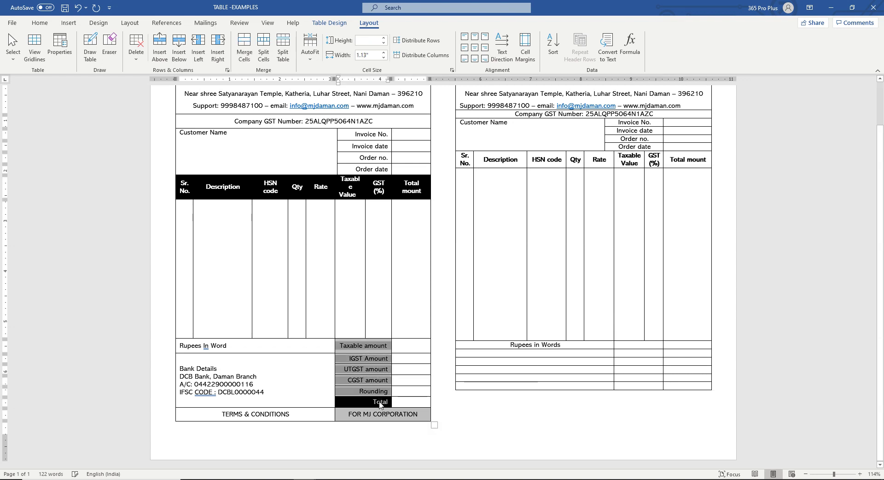
key(ctrl+c)
click(630, 346)
key(ctrl+v)
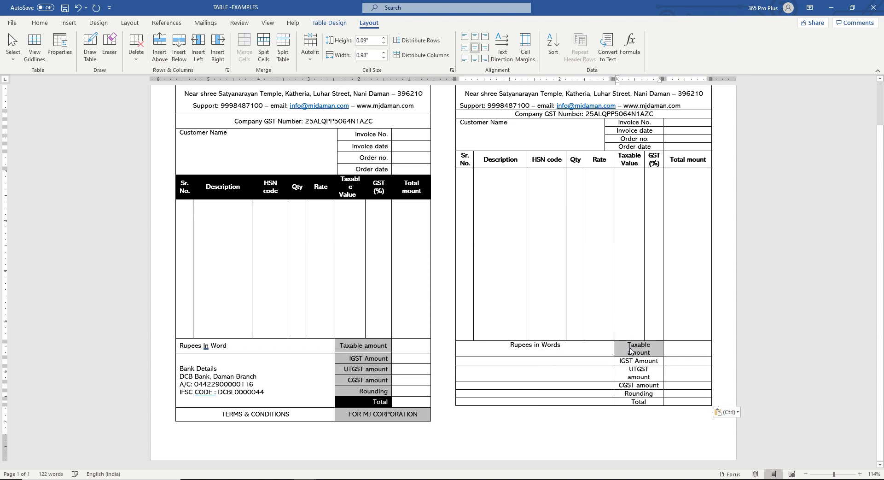
key(ctrl+z)
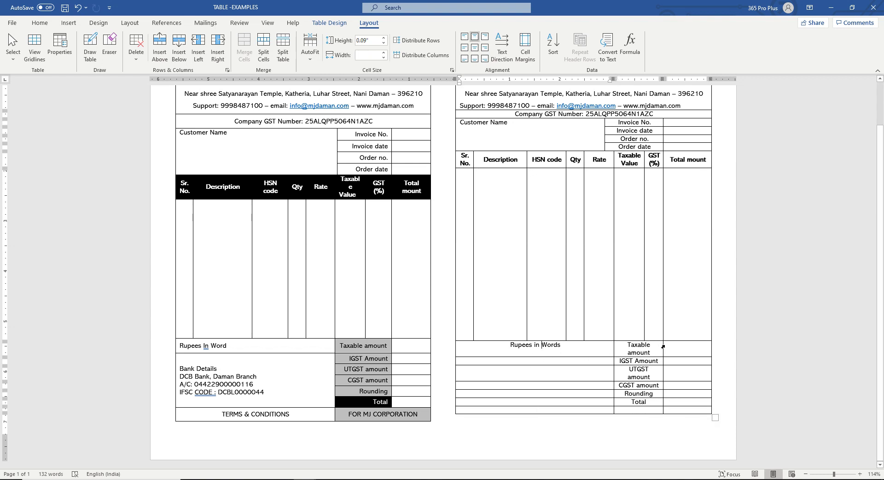
- Widen the amount label column to about 1.13" and right-align its labels from Taxable amount through Total
drag(663, 346, 665, 347)
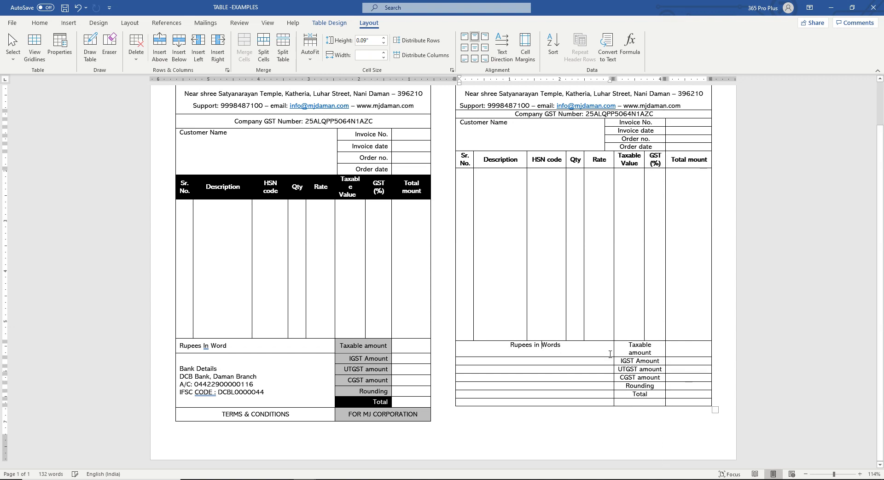
drag(614, 348, 609, 348)
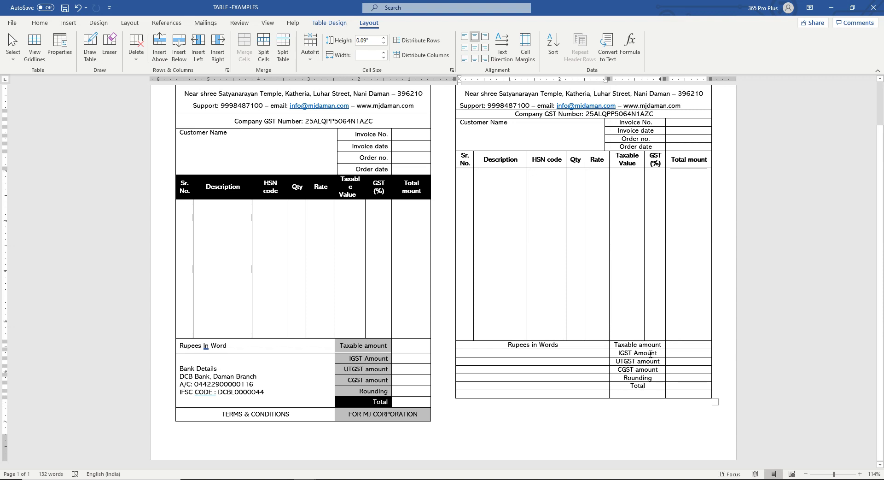
drag(653, 346, 656, 386)
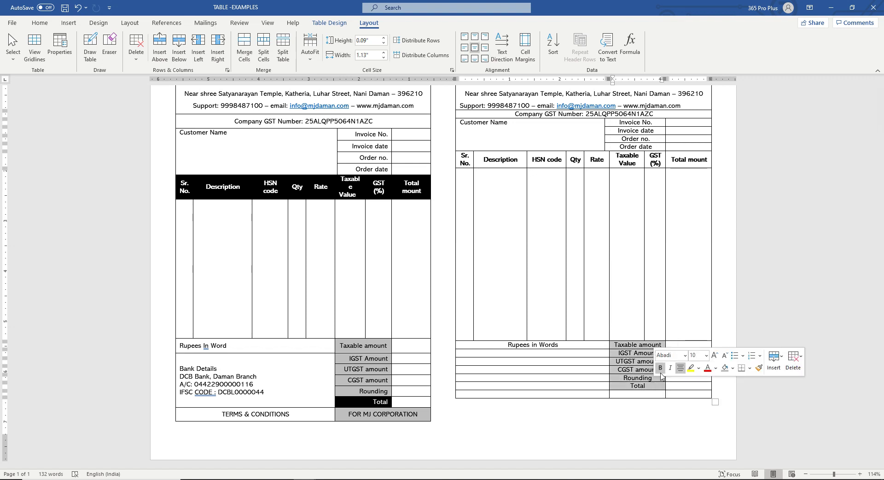
key(ctrl+r)
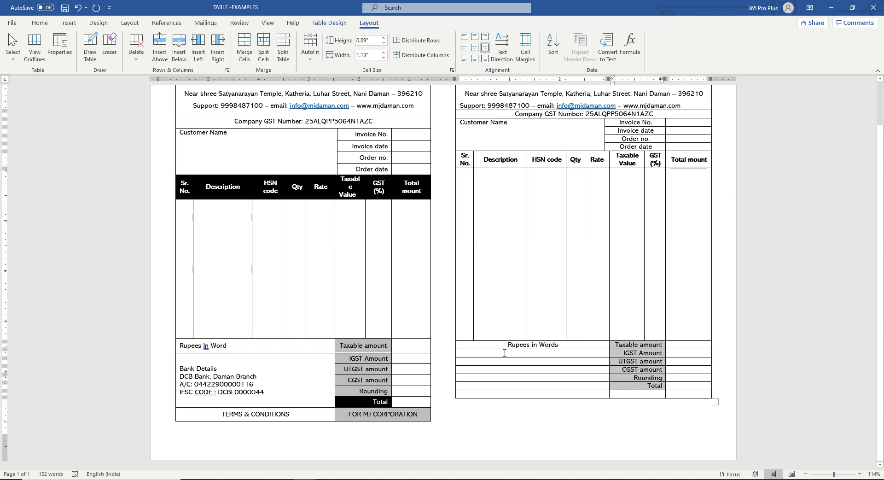
- Merge the five empty cells under Rupees in Words and copy the sample's bank details into the merged cell, left-aligned
drag(505, 353, 604, 387)
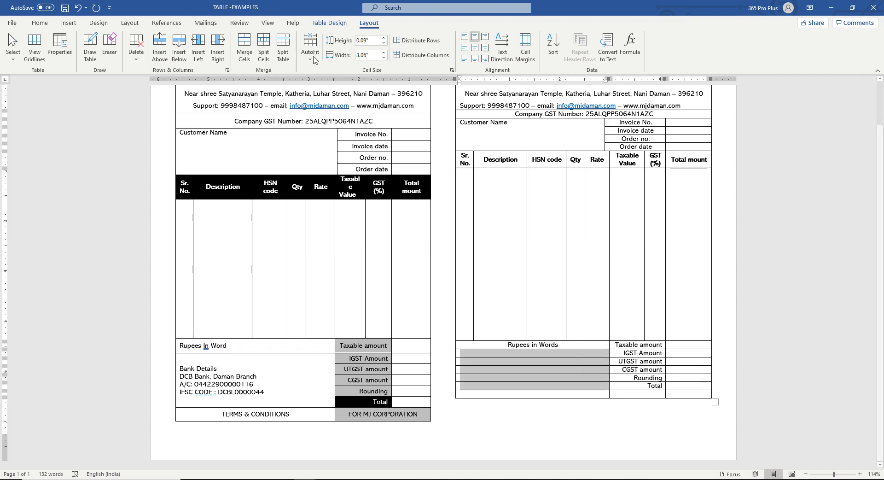
click(244, 48)
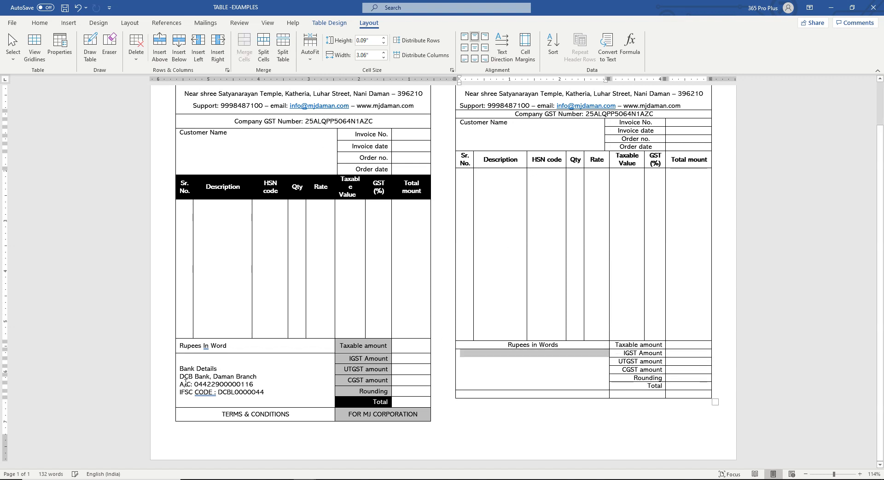
drag(205, 374, 269, 391)
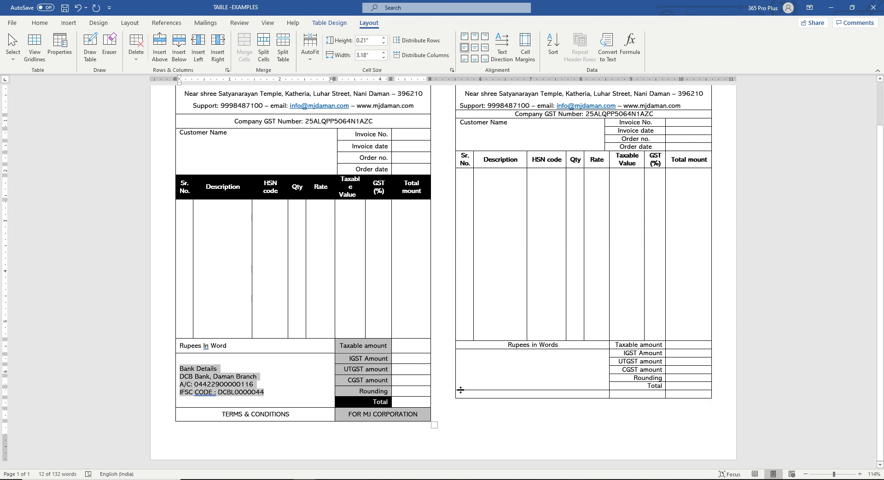
click(507, 370)
key(ctrl+v)
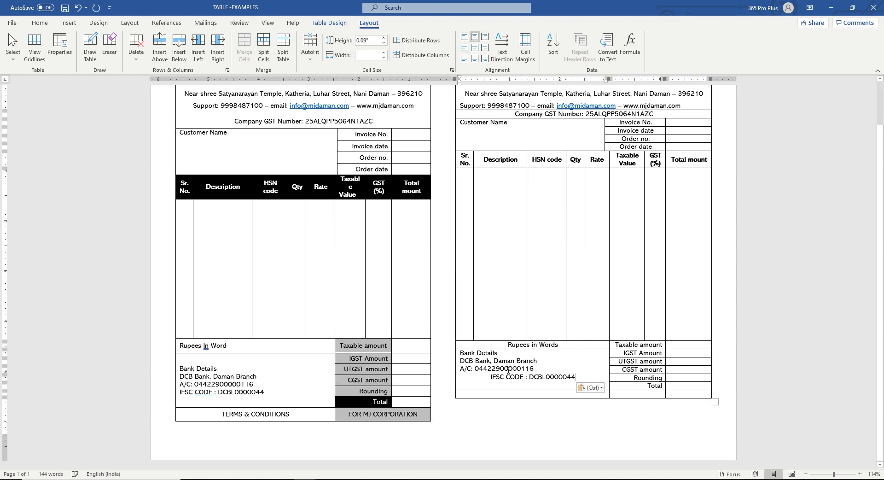
key(ctrl+l)
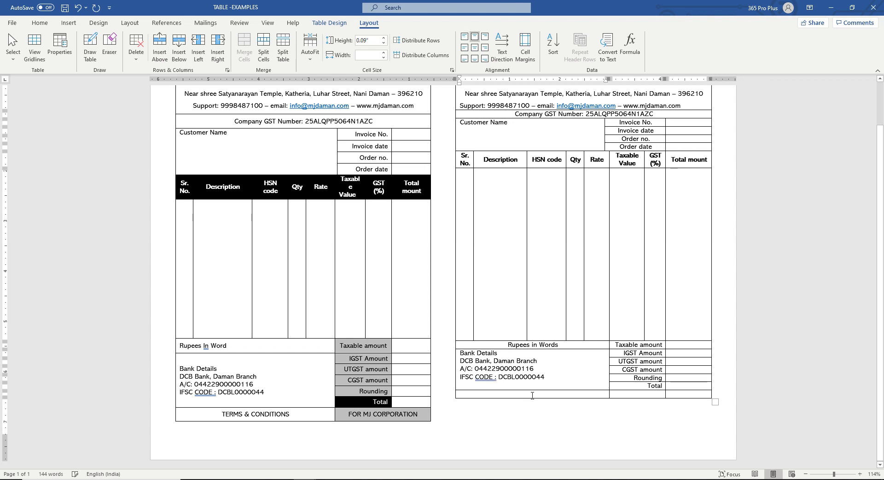
- Copy the sample's TERMS & CONDITIONS text into the first cell of the last row and increase that row's height to about 0.38"
drag(290, 414, 218, 415)
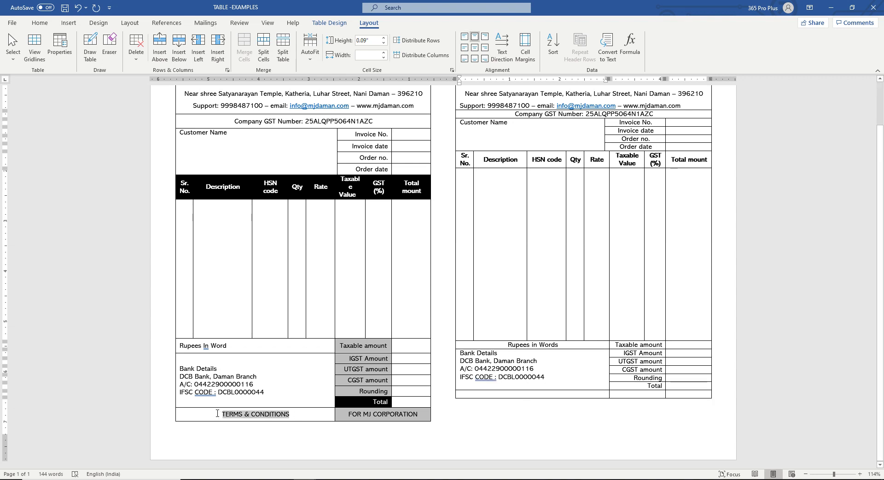
key(ctrl+c)
click(539, 394)
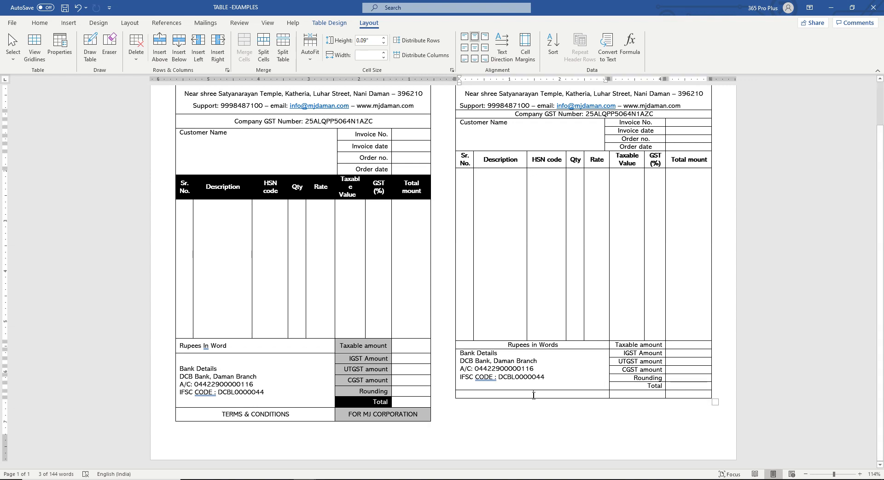
key(ctrl+v)
drag(544, 399, 544, 409)
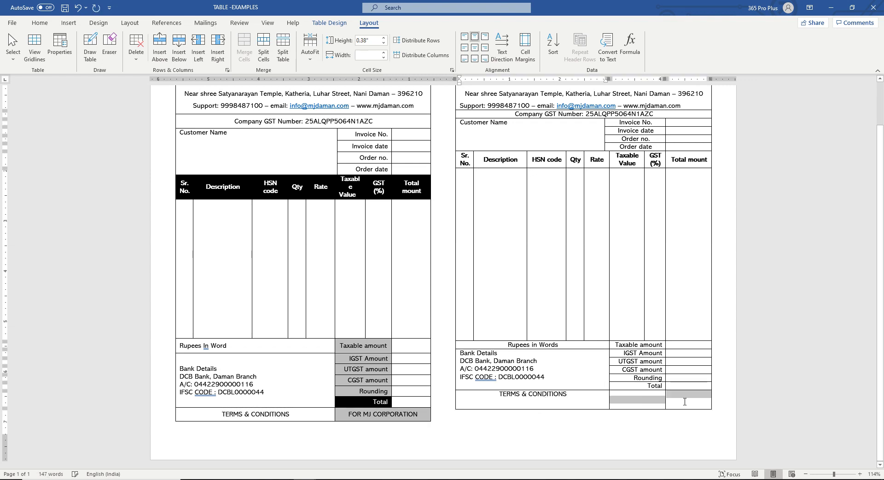
- Merge the two empty cells beside TERMS & CONDITIONS and copy the sample's FOR MJ CORPORATION text into the merged cell
drag(685, 401, 684, 401)
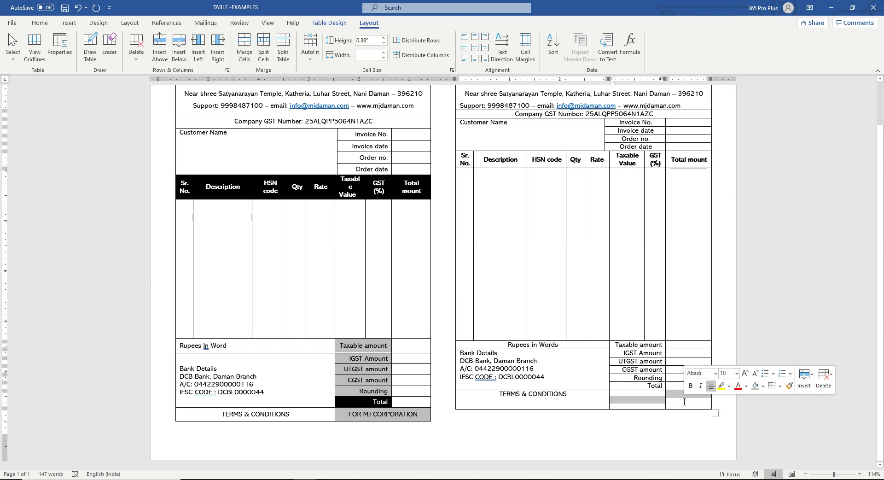
click(244, 51)
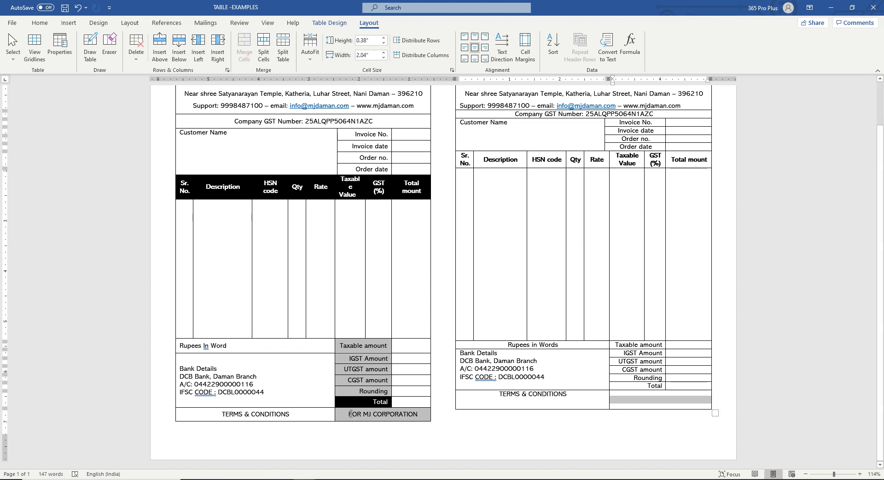
click(400, 414)
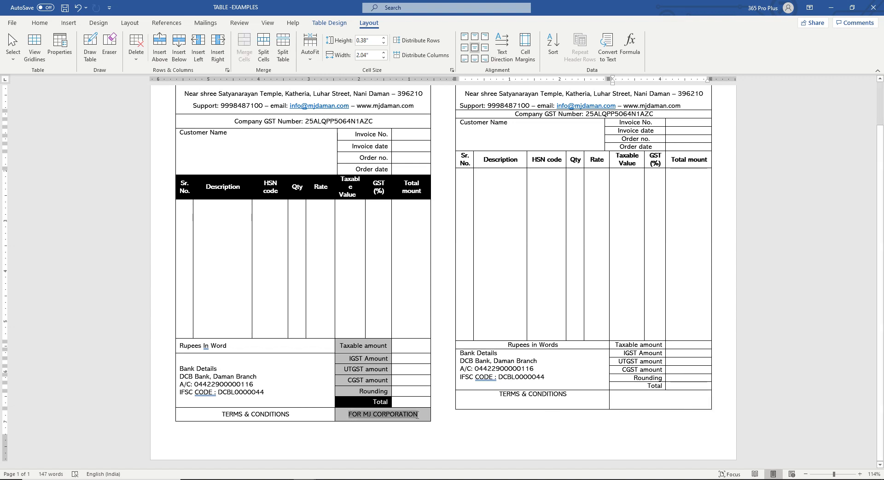
click(643, 400)
key(ctrl+v)
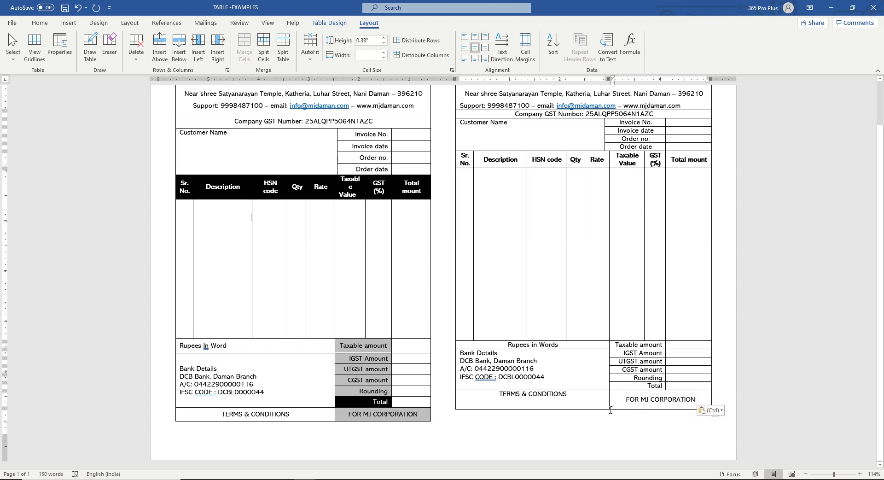
- Shorten the tall item row slightly and make the amount rows beneath it taller
drag(602, 341, 602, 338)
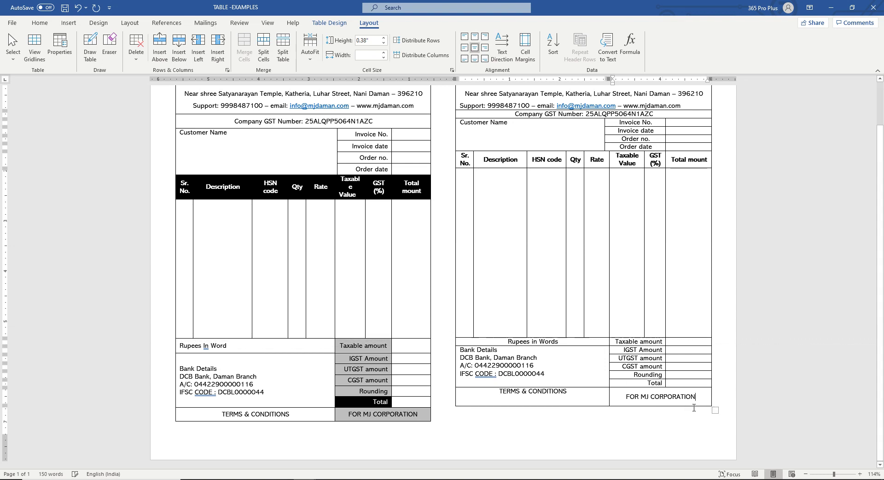
click(687, 361)
scroll(687, 361, up, 2)
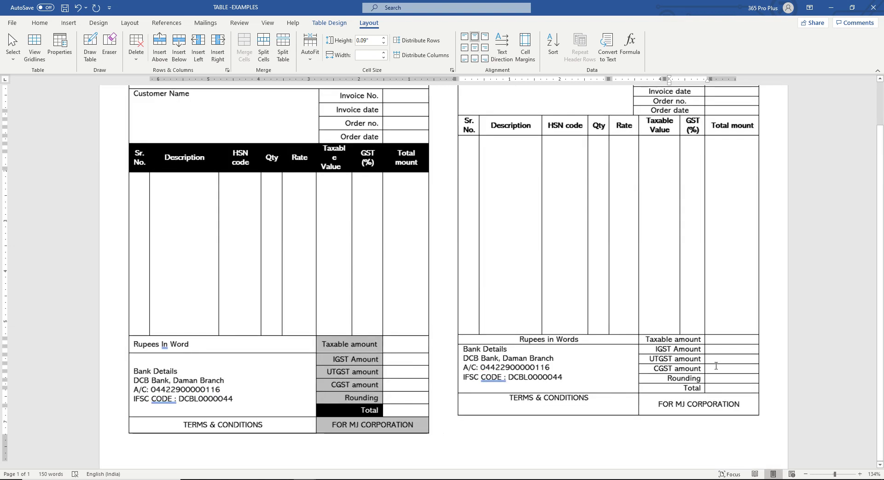
drag(710, 344, 723, 401)
- Distribute the rows from IGST Amount through Total evenly in height
drag(677, 343, 727, 392)
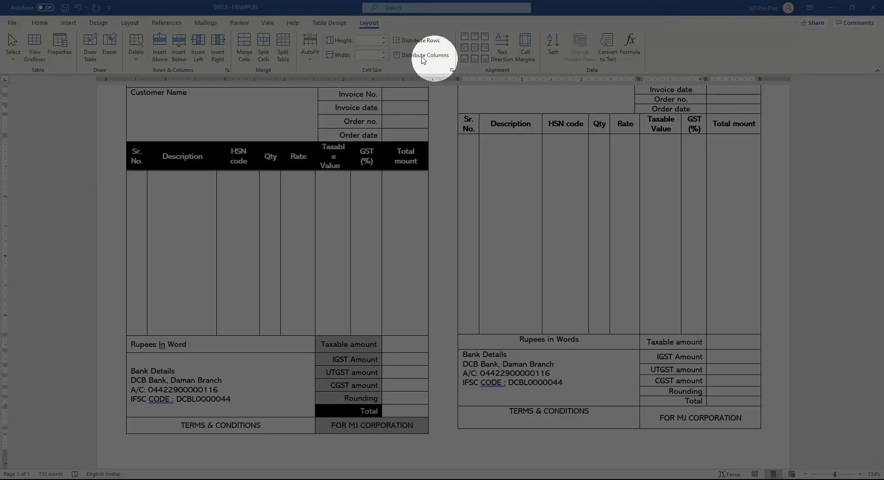
click(397, 44)
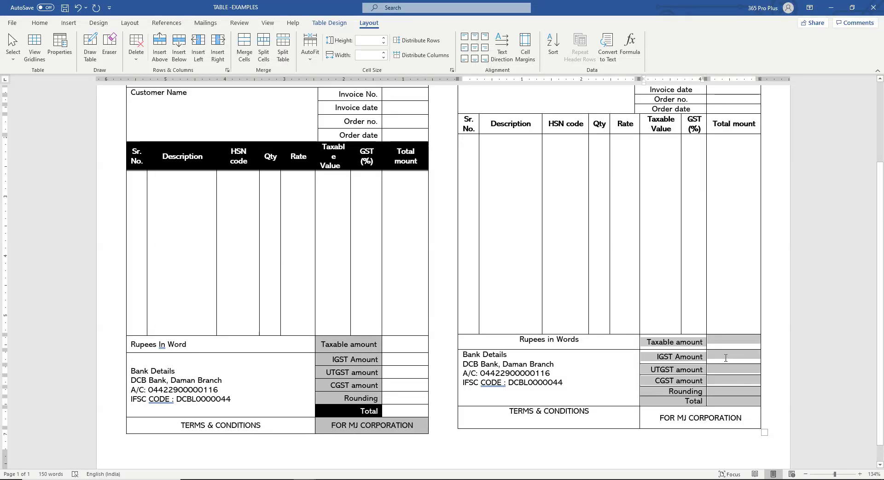
click(726, 358)
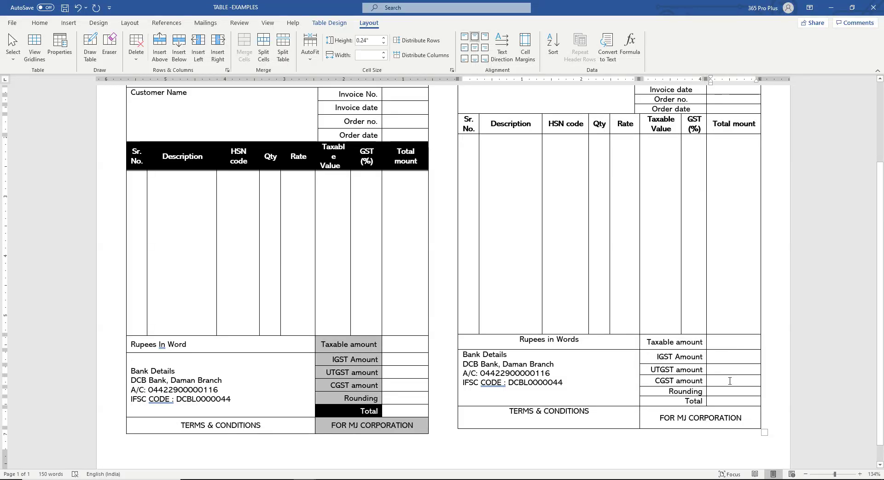
drag(704, 359, 741, 401)
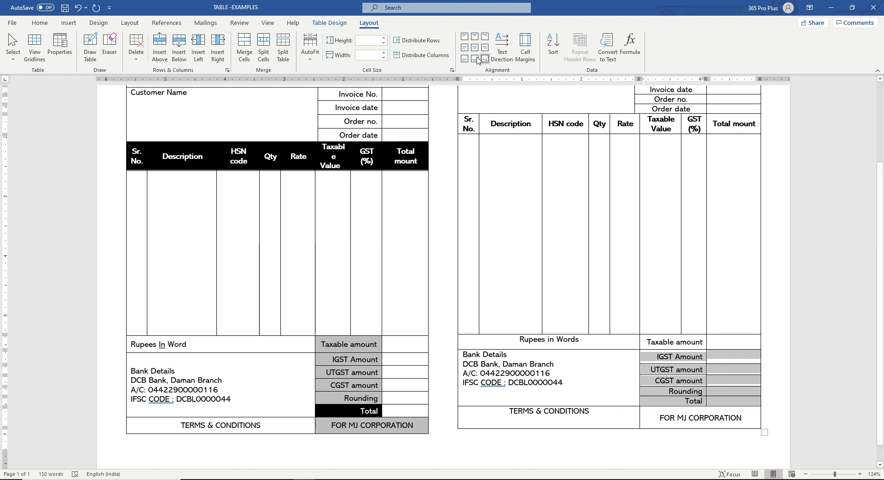
click(416, 40)
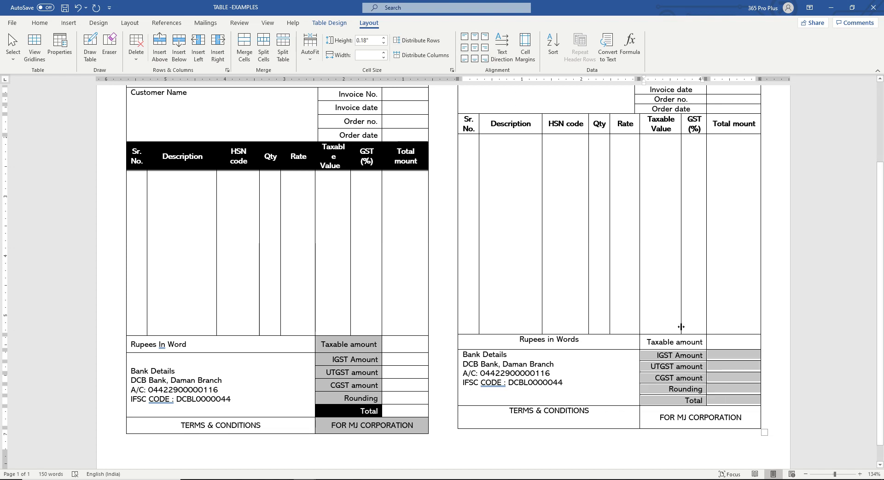
click(723, 372)
- Make the rows from Invoice No. through Order date taller and distribute them evenly in height
scroll(721, 361, up, 3)
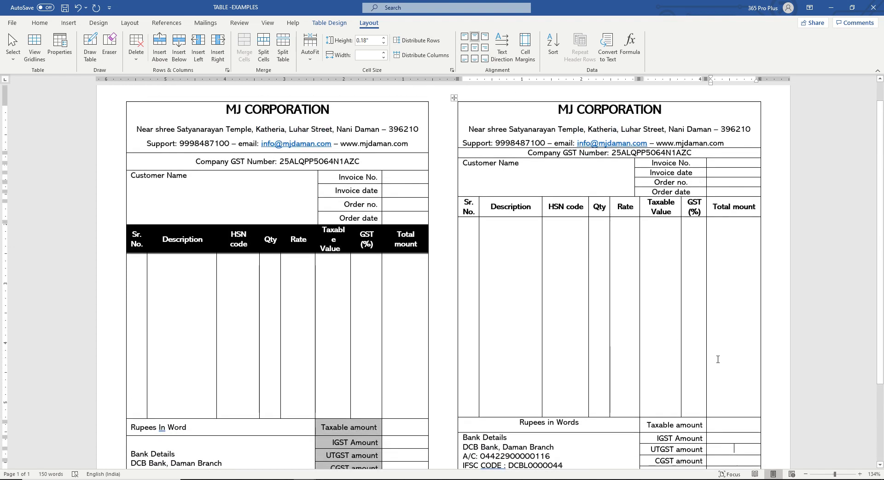
drag(730, 172, 725, 214)
drag(725, 171, 741, 209)
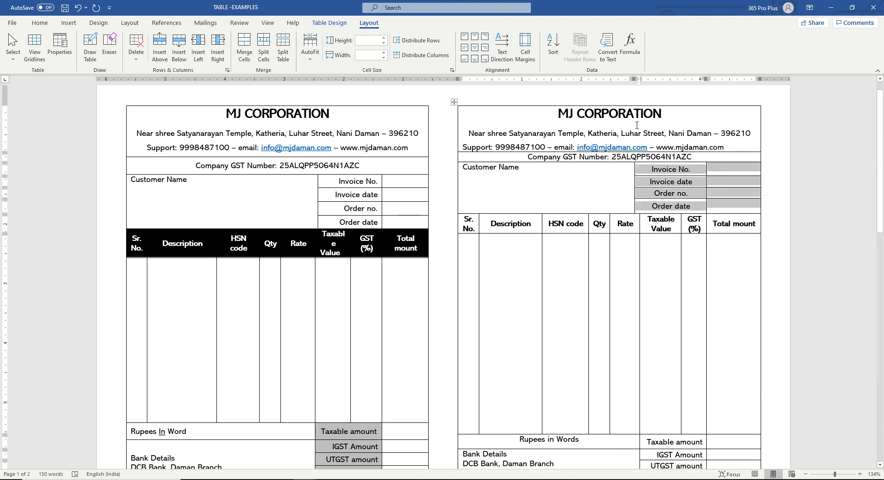
click(423, 43)
click(681, 184)
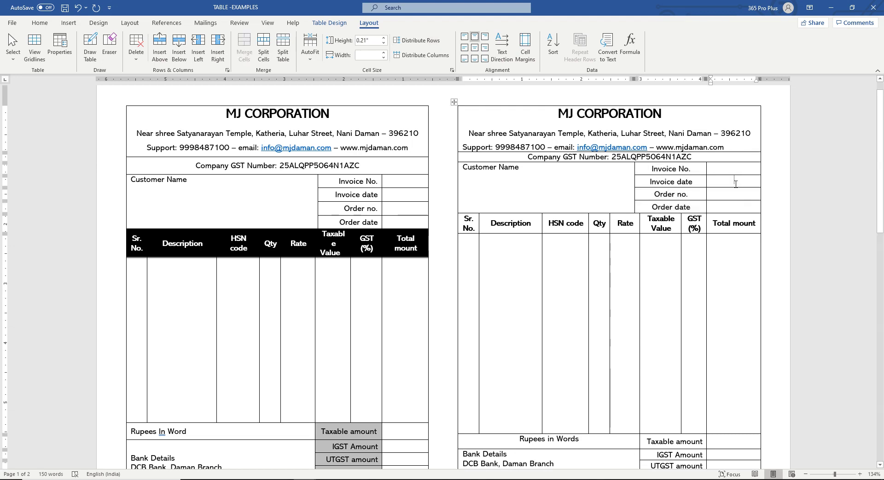
- Increase the Company GST Number row's height to about 0.27" and center its text both vertically and horizontally
scroll(635, 203, down, 1)
scroll(582, 203, down, 2)
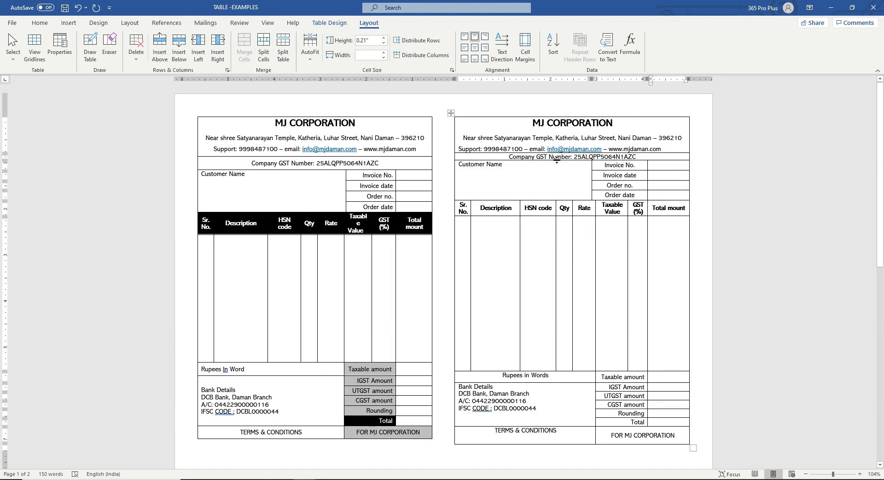
drag(557, 159, 556, 165)
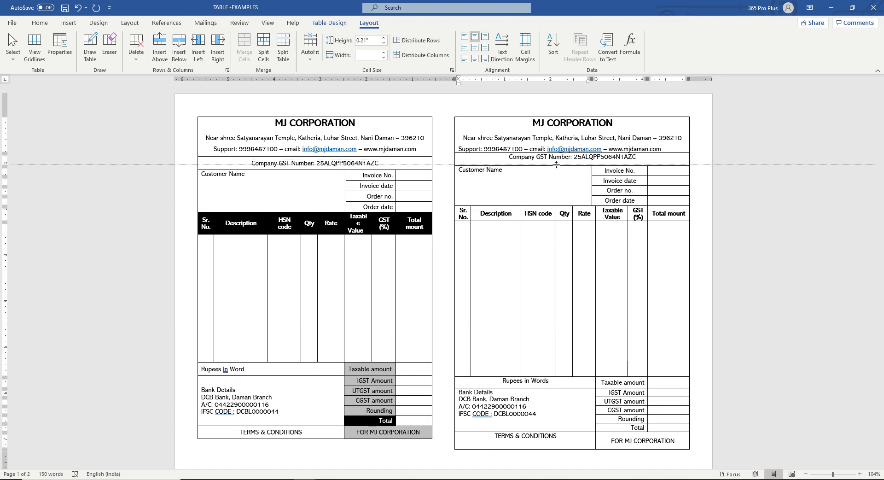
click(474, 48)
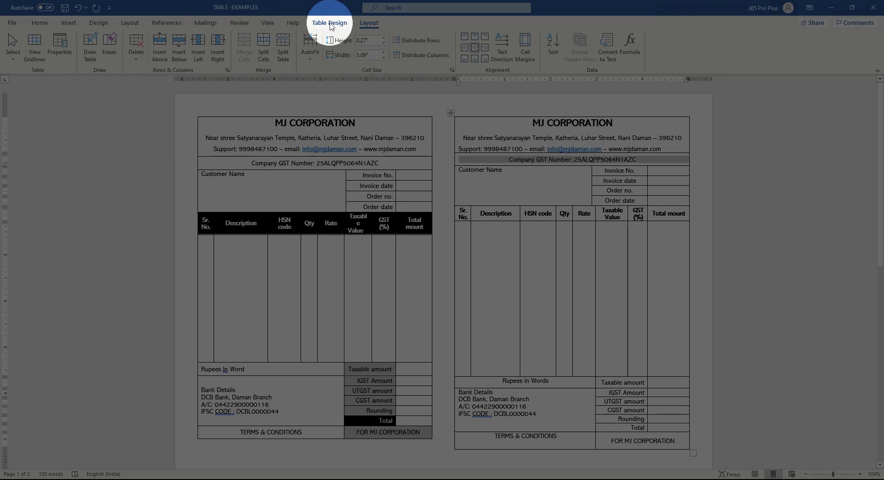
- Shade the Company GST Number row and the label cells from Invoice No. through Order date light gray
click(330, 25)
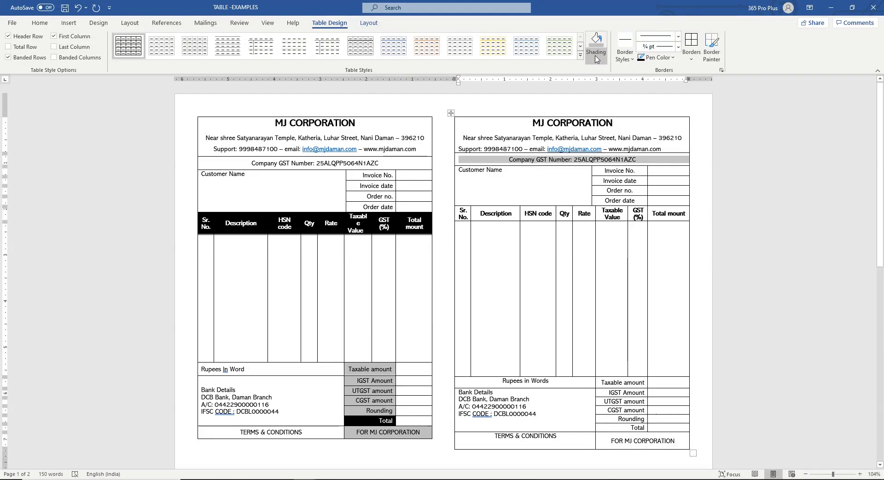
click(596, 59)
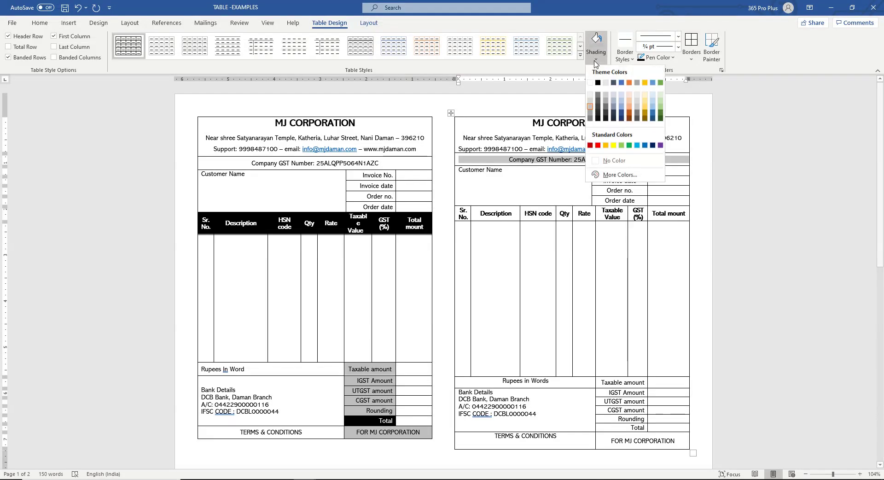
click(591, 106)
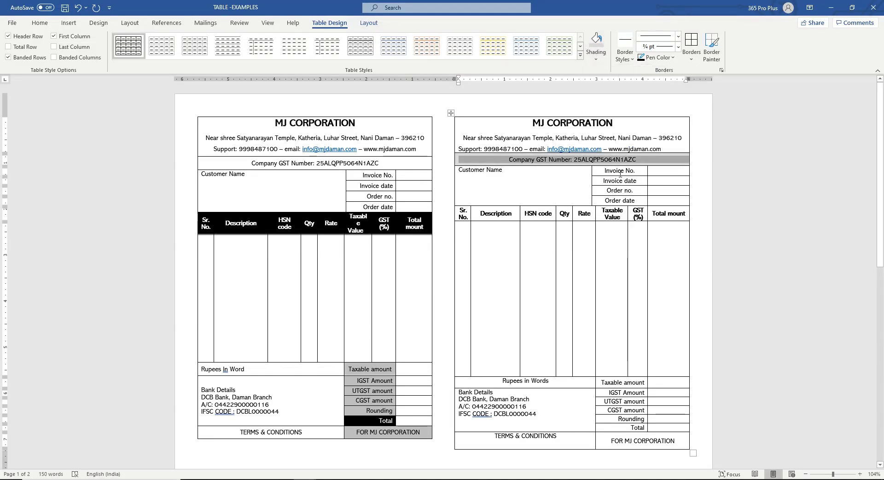
drag(620, 173, 620, 201)
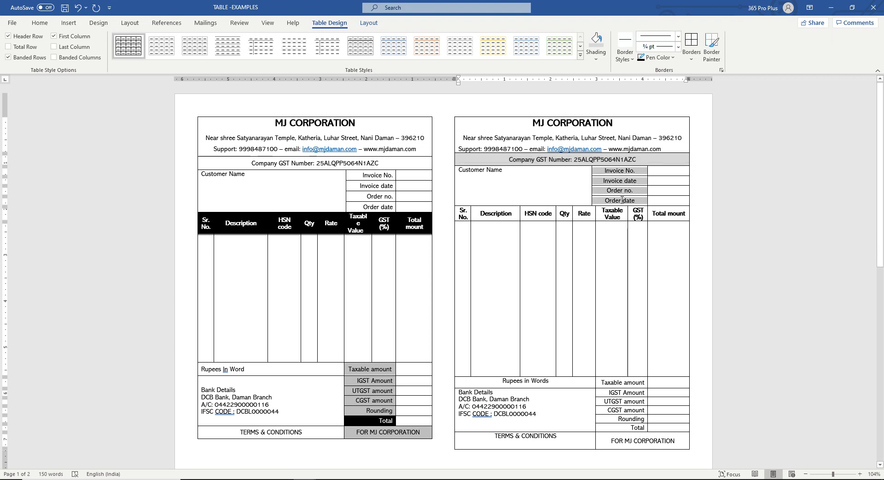
click(595, 49)
- Shade the item header row from Sr. No. through Total mount black
drag(463, 214, 662, 215)
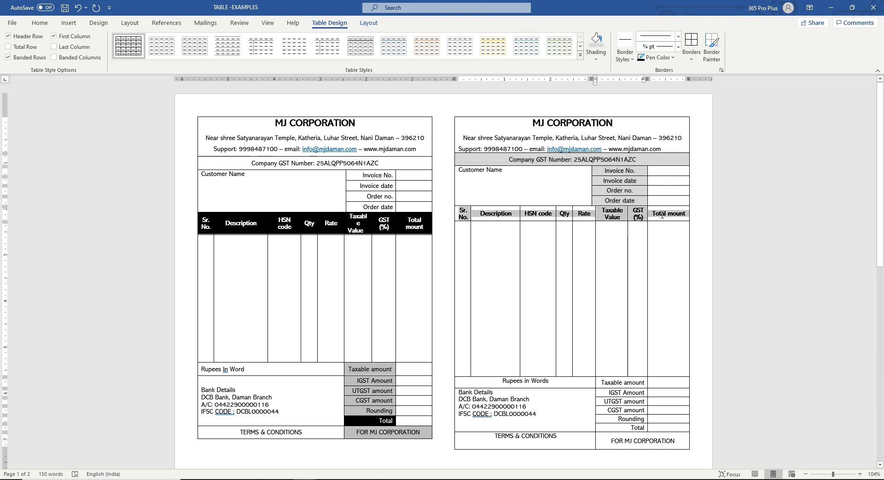
click(596, 59)
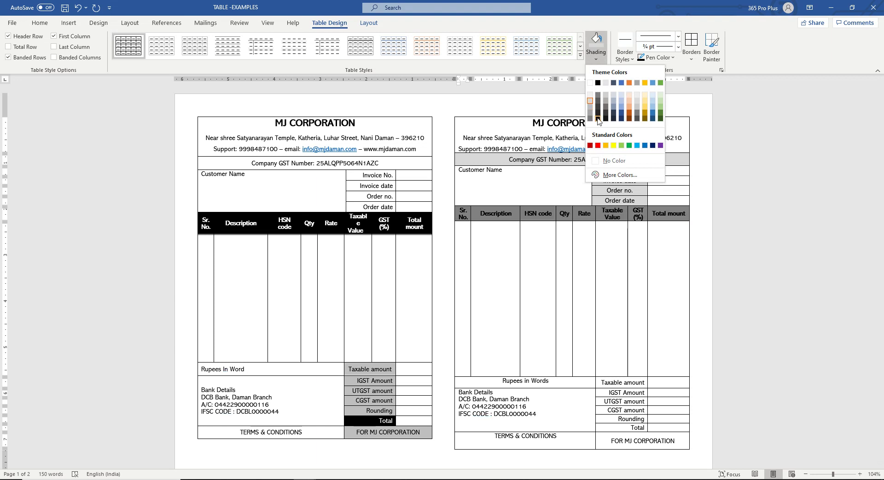
click(597, 121)
- Shade the amount label cells from Taxable amount through Rounding light gray
scroll(621, 283, down, 3)
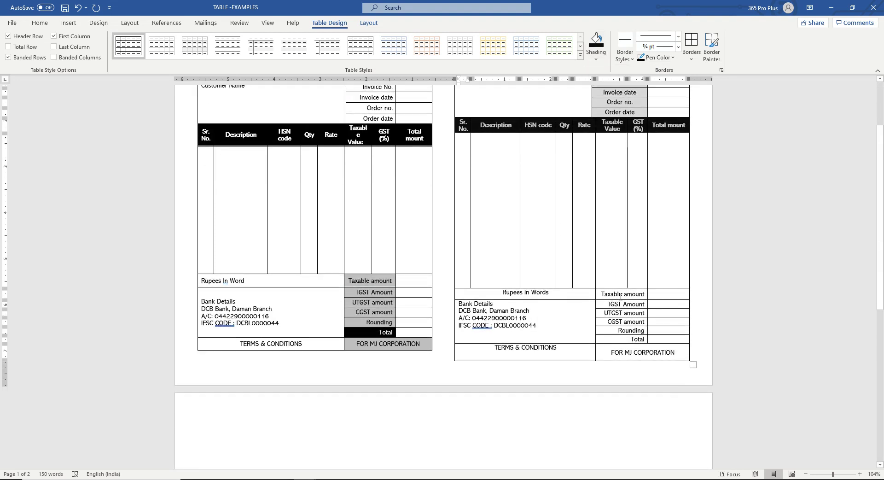
drag(621, 296, 619, 331)
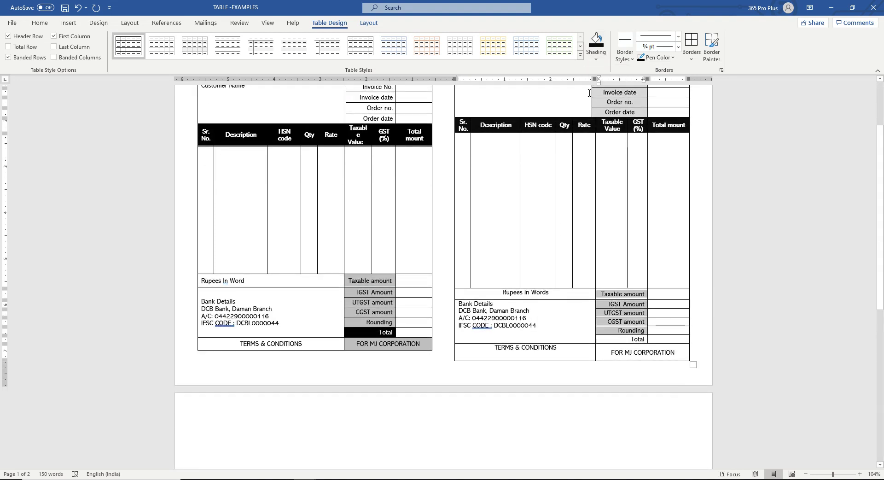
click(596, 59)
click(592, 97)
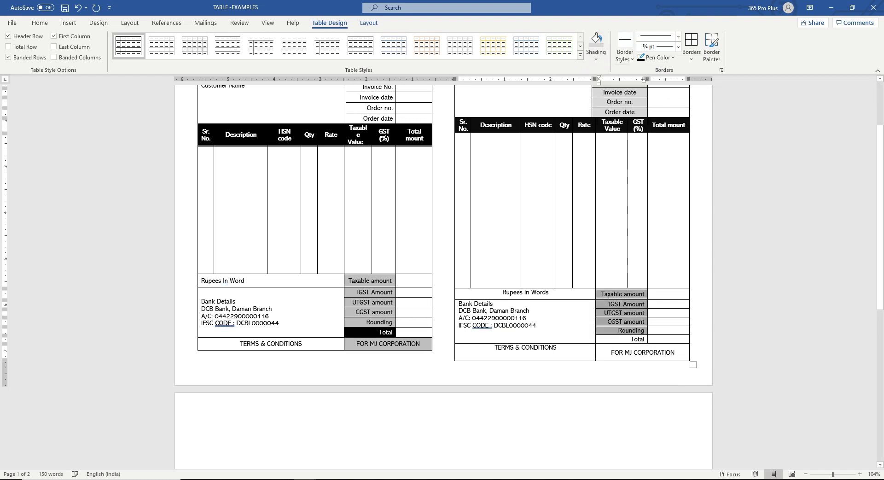
- Shade the Total label cell black to match the sample
click(595, 340)
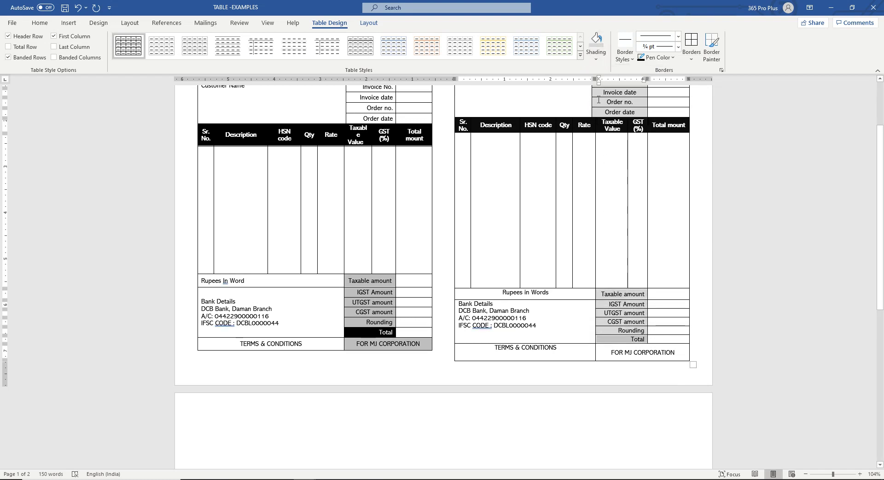
click(596, 59)
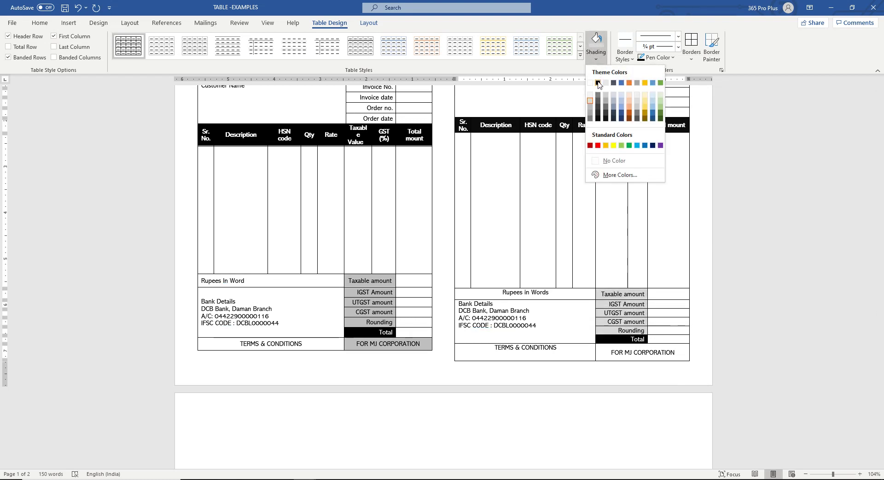
click(598, 82)
scroll(565, 205, up, 1)
scroll(565, 205, up, 2)
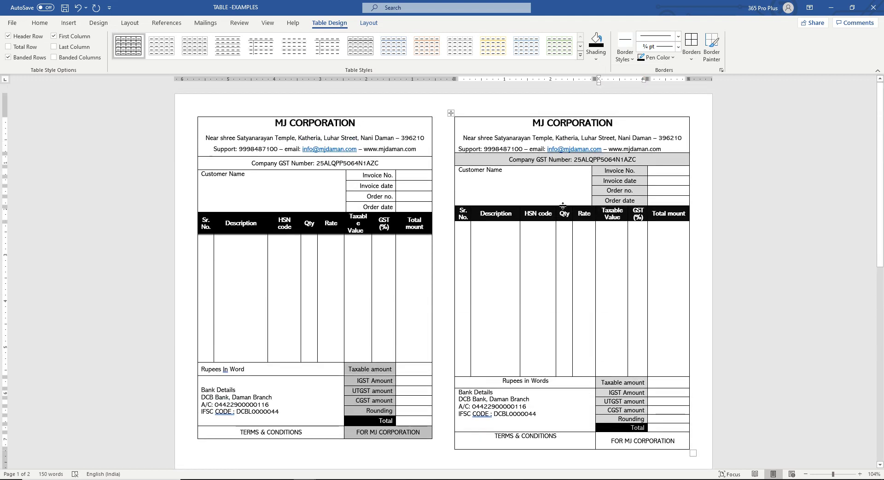
- Switch to the Table Practis Presantation in PowerPoint and start the slide show from slide 4
key(alt+Tab)
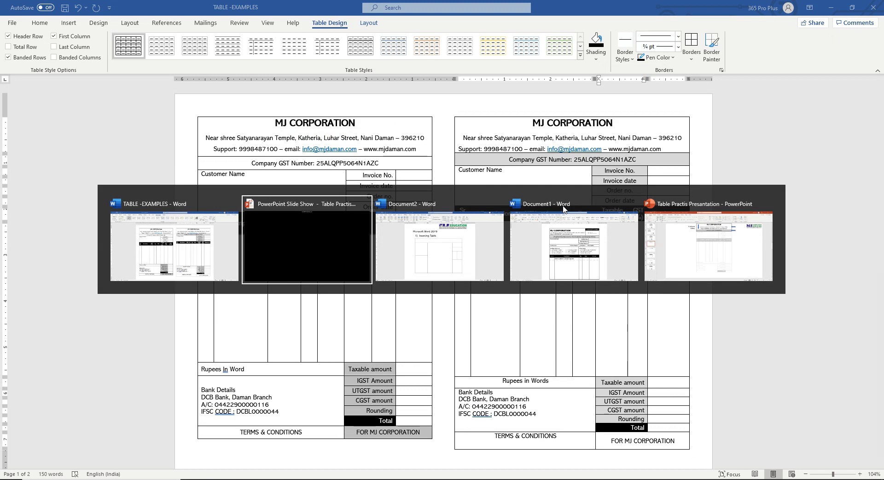
key(alt+Tab)
key(alt+Tab)
key(alt+Tab)
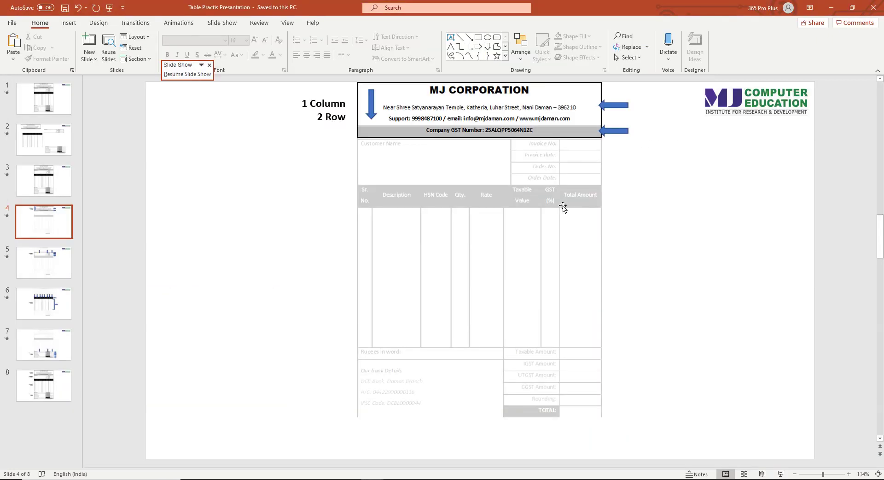
key(shift+F5)
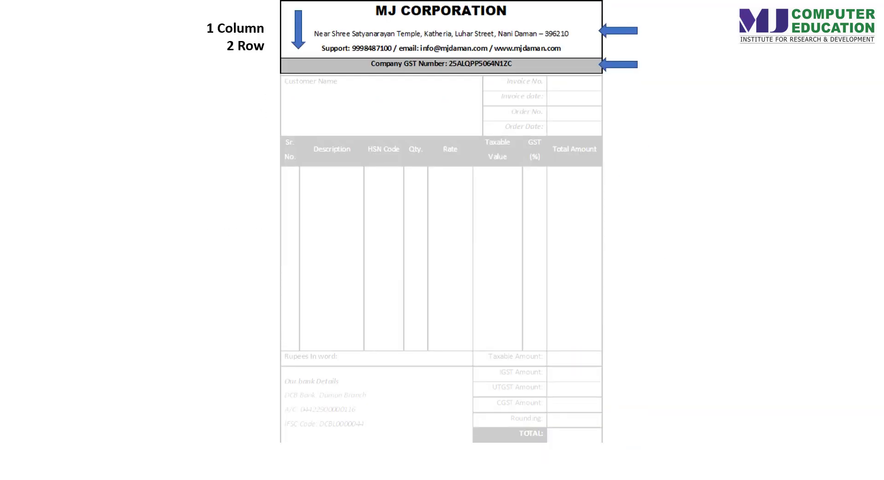
- Switch from the slide show to Document2 in Word, which holds the Inserting Table exercise
key(alt+Tab)
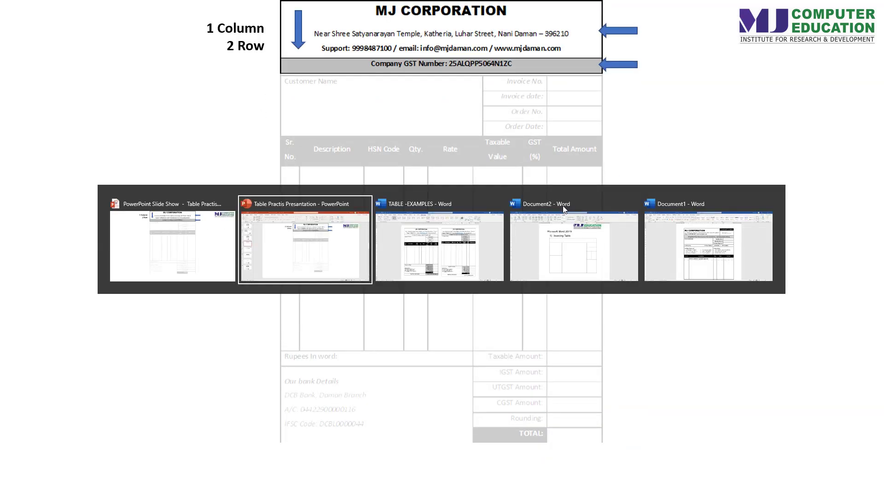
key(alt+Tab)
key(alt+Tab)
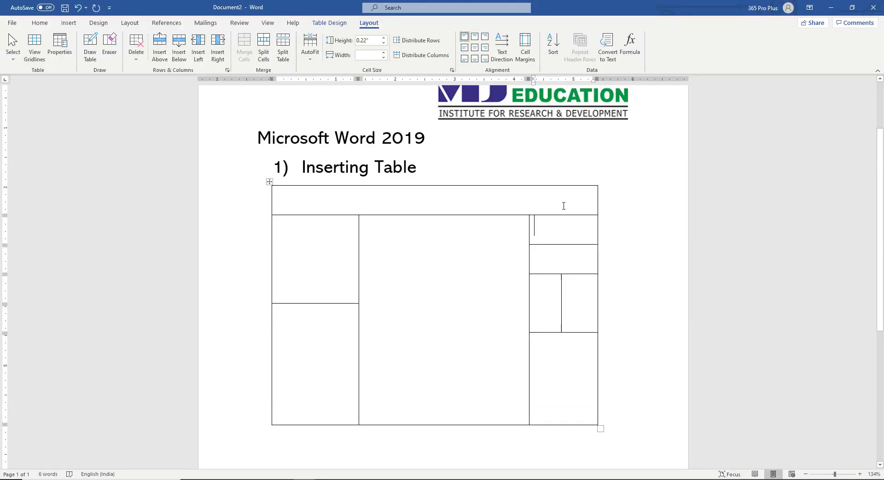